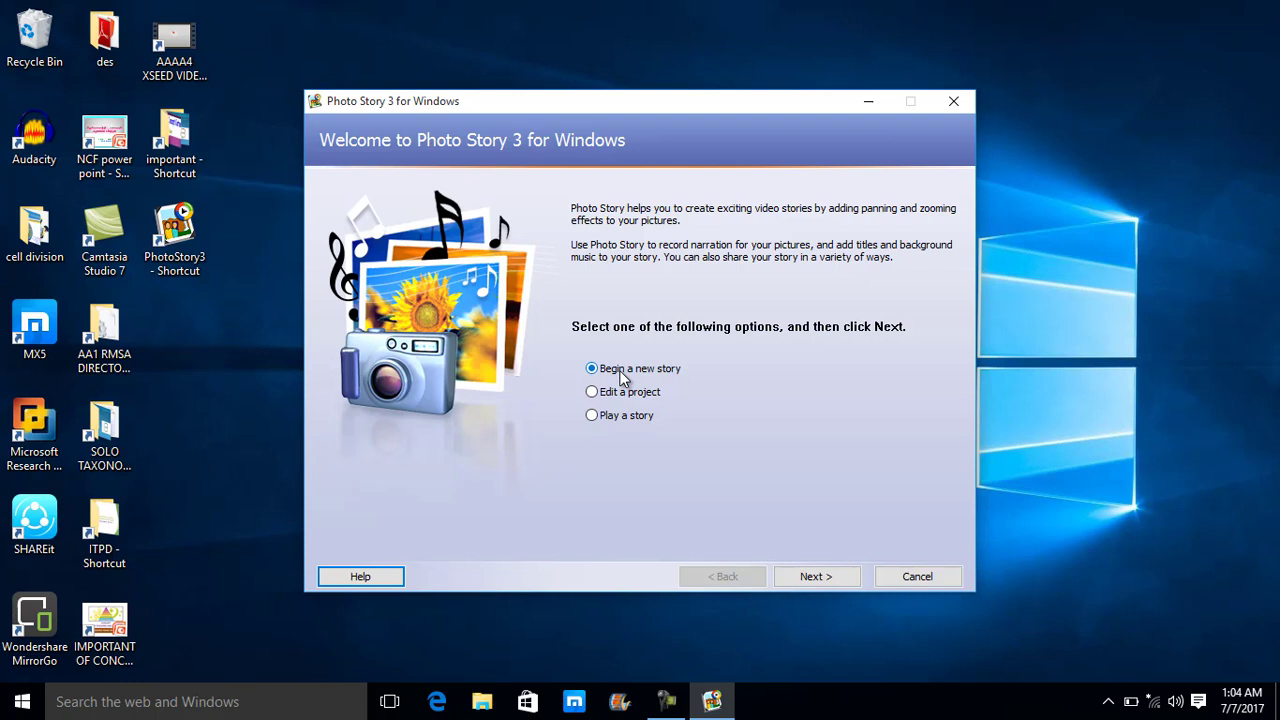
Begin a new story and browse to the Desktop's cell division folder to import pictures
left_click(813, 580)
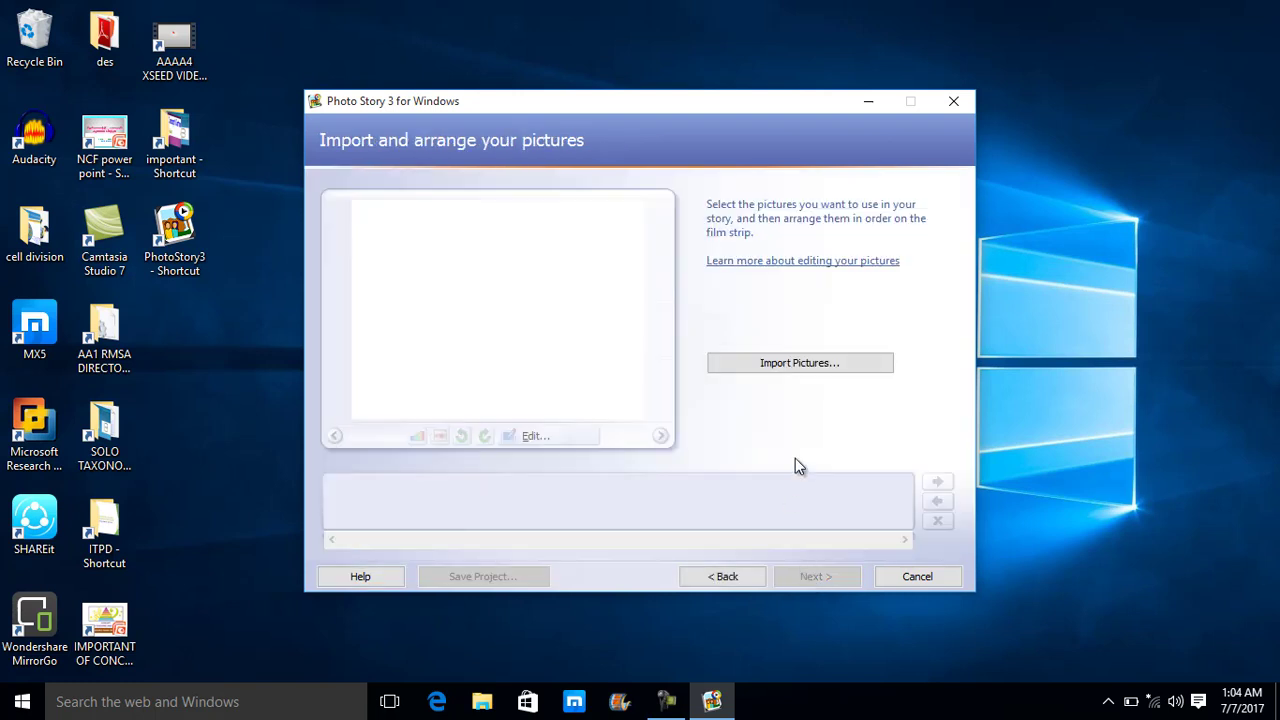
left_click(829, 366)
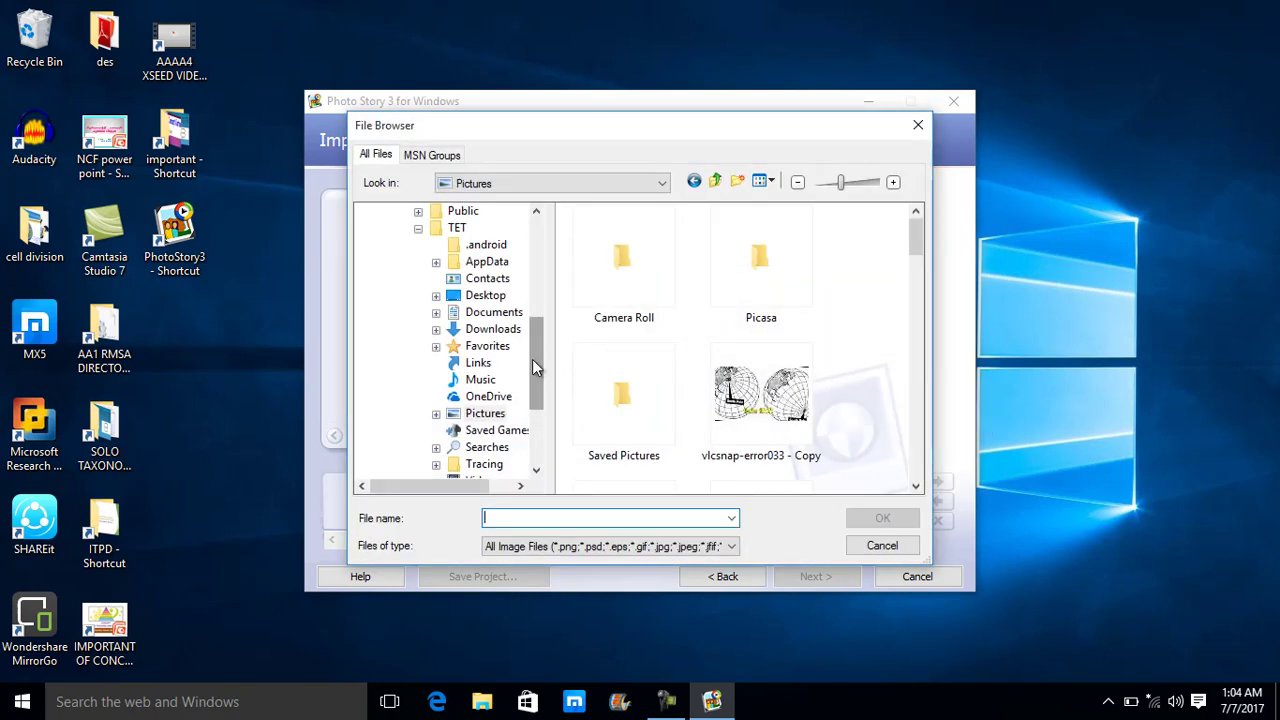
left_click_drag(532, 359, 522, 288)
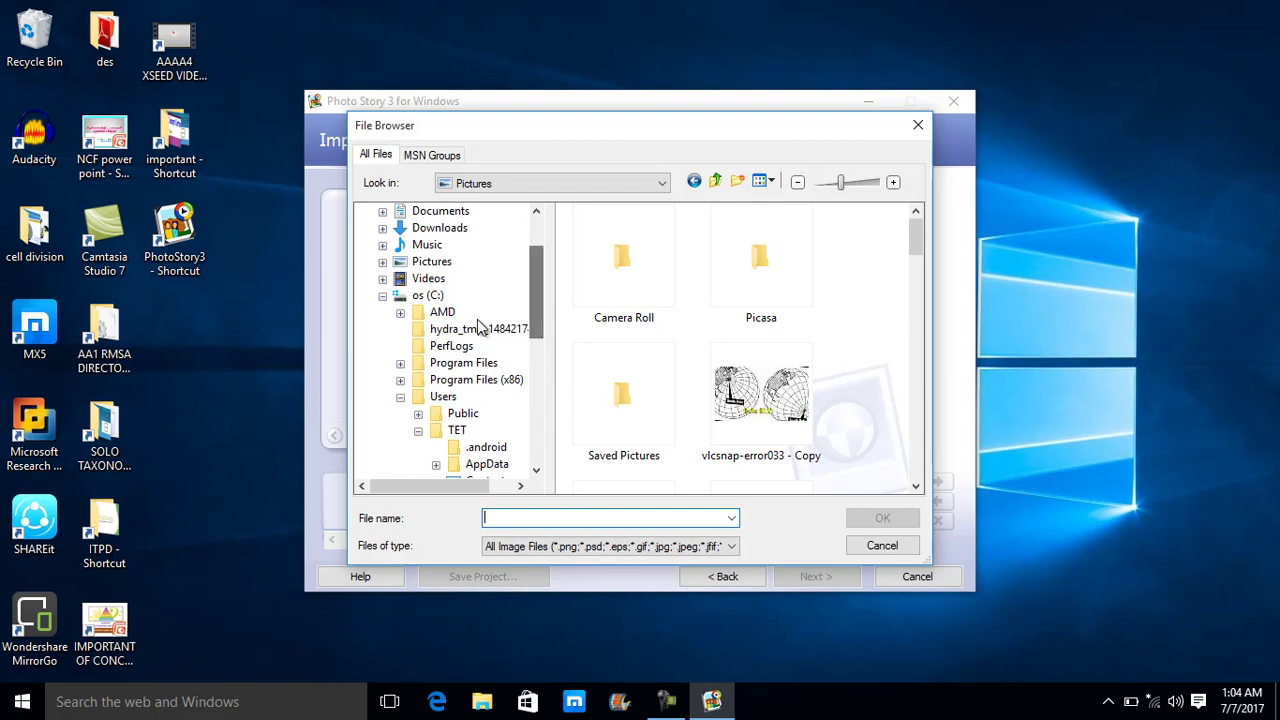
left_click(382, 296)
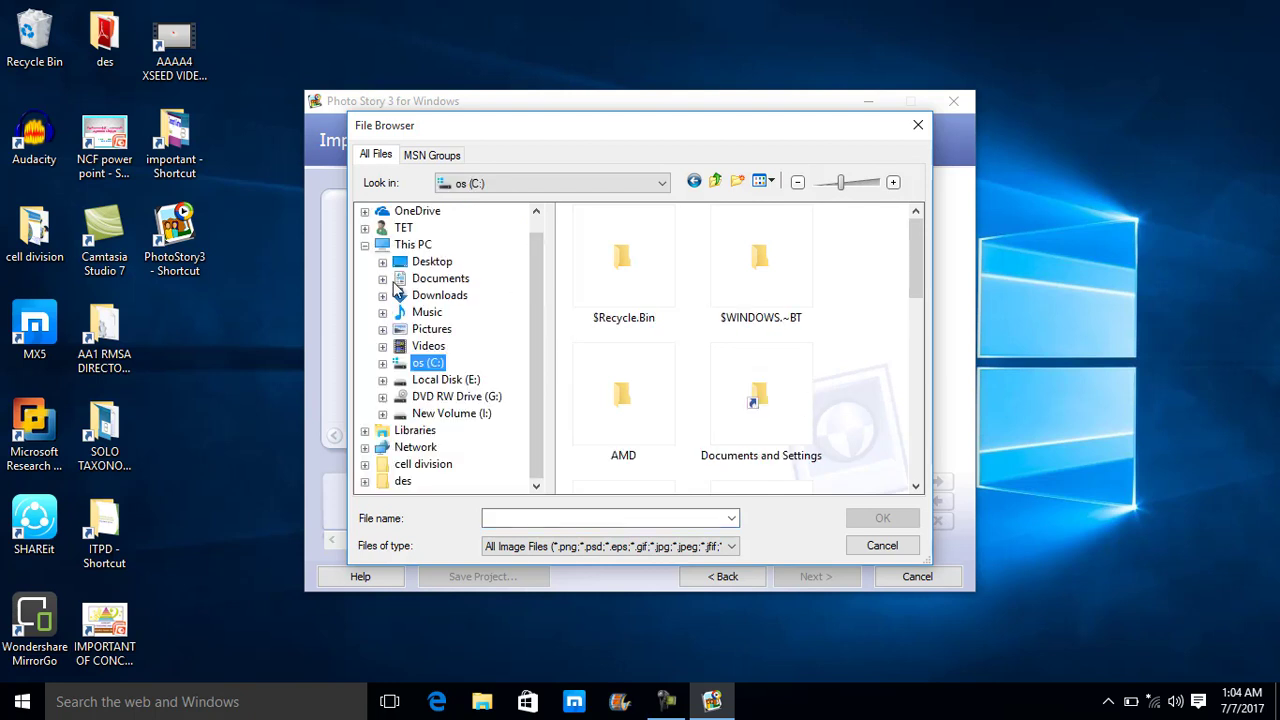
left_click(418, 262)
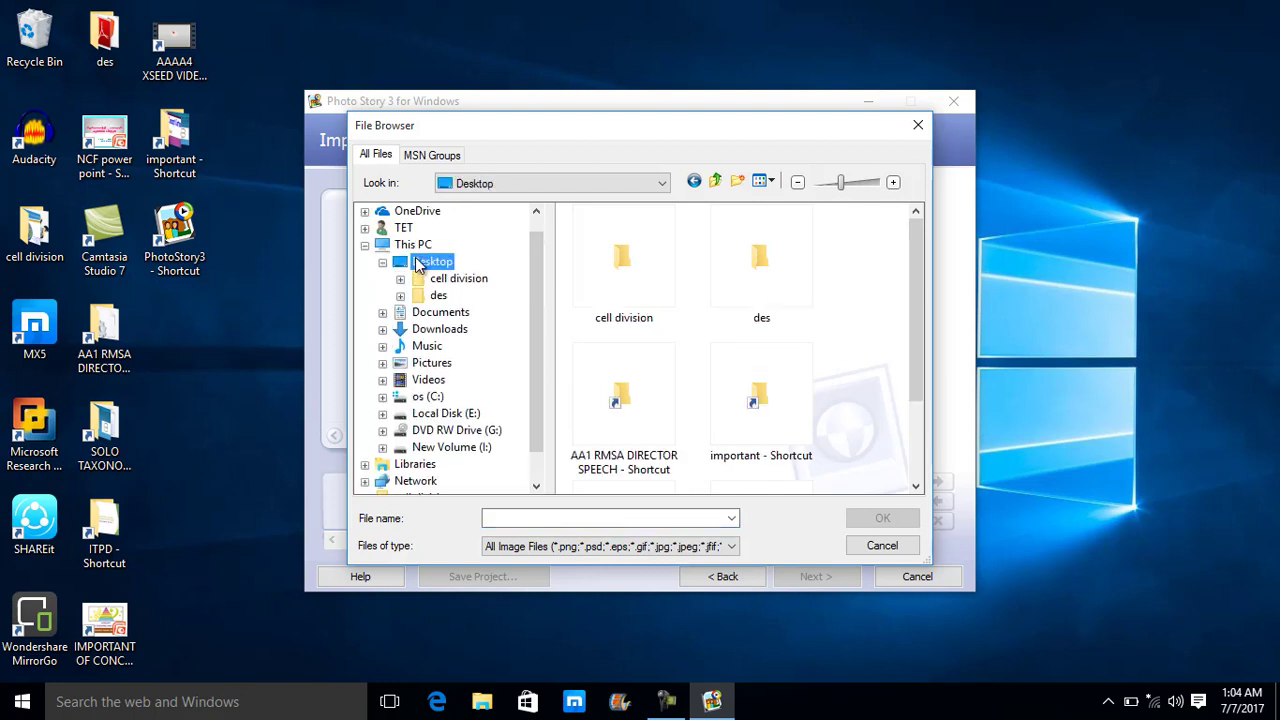
double_click(612, 262)
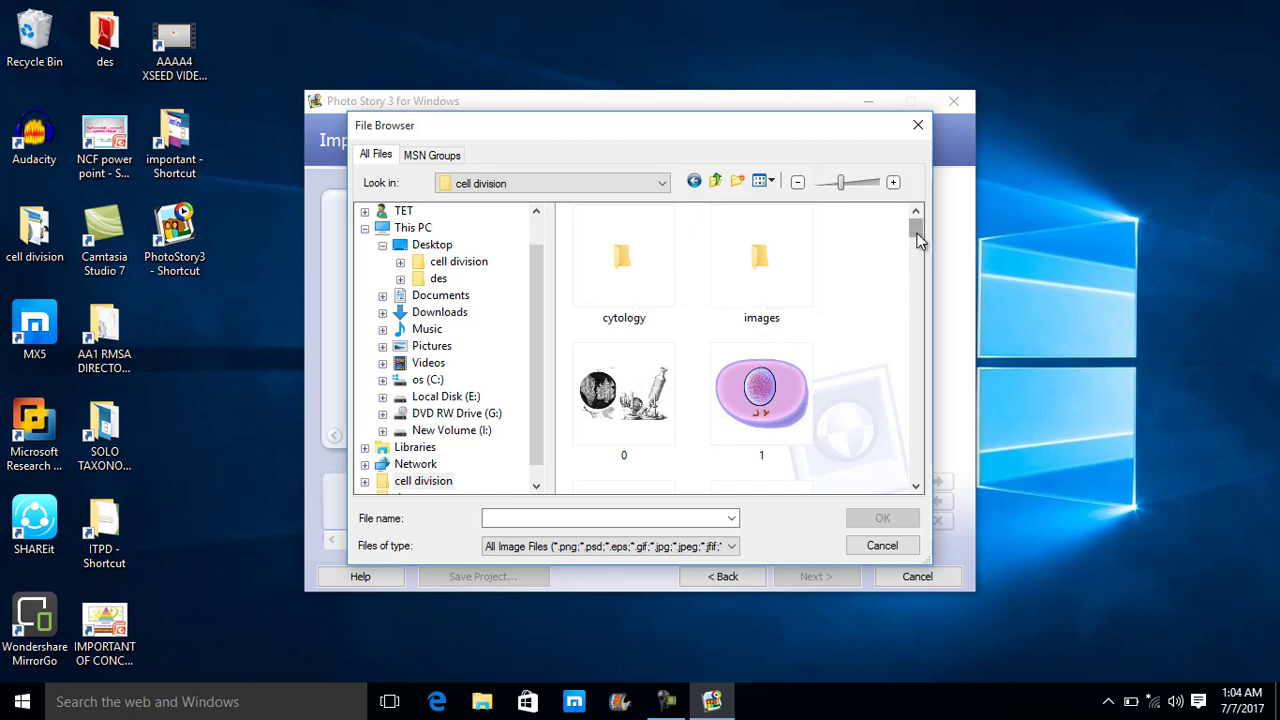
Import all the pictures in the cell division folder, leaving out the cytology and images subfolders
mouse_move(916, 229)
left_mouse_down()
mouse_move(917, 260)
mouse_move(914, 229)
left_mouse_up()
left_click(648, 398)
key("ctrl+a")
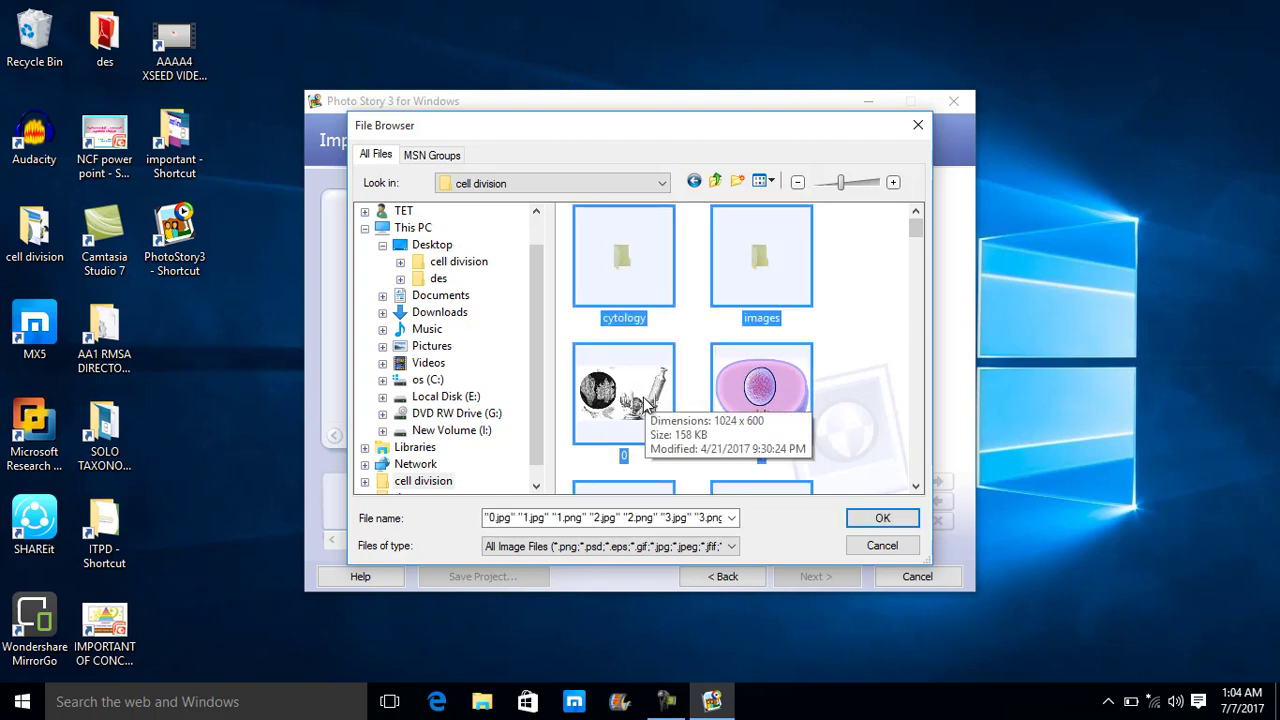
left_click(665, 290, "ctrl")
left_click(760, 282, "ctrl")
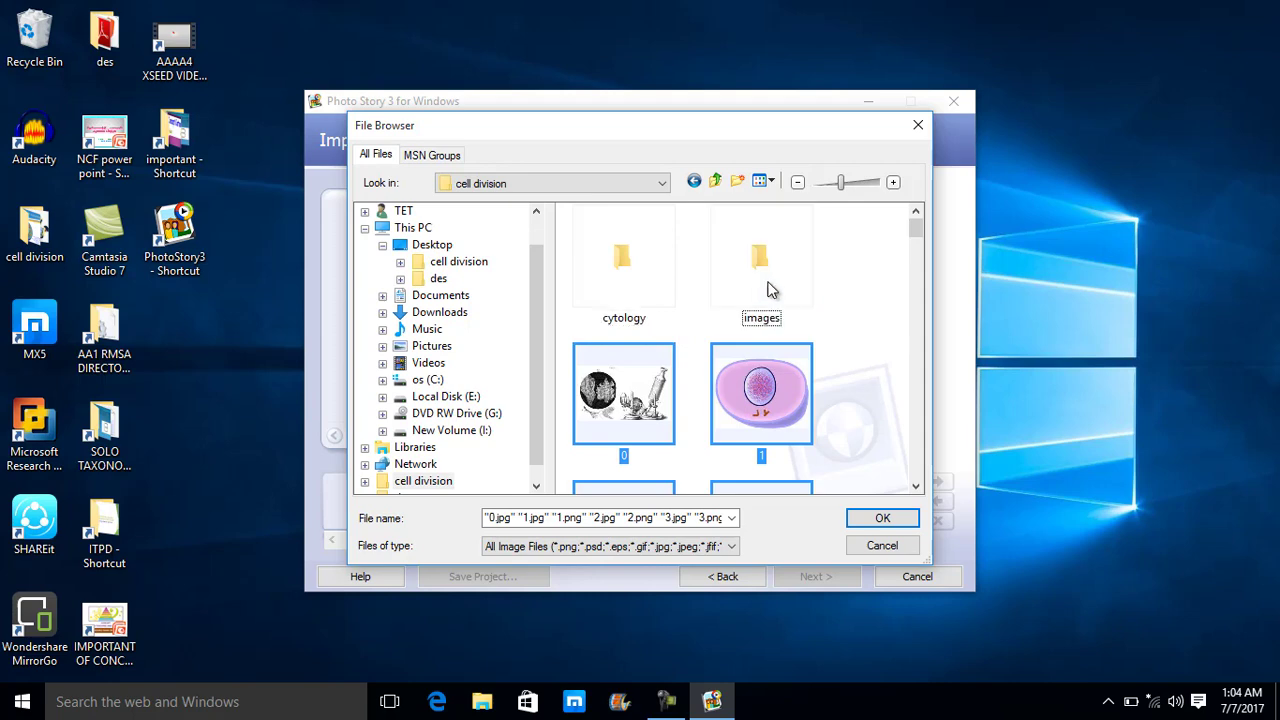
left_click(878, 517)
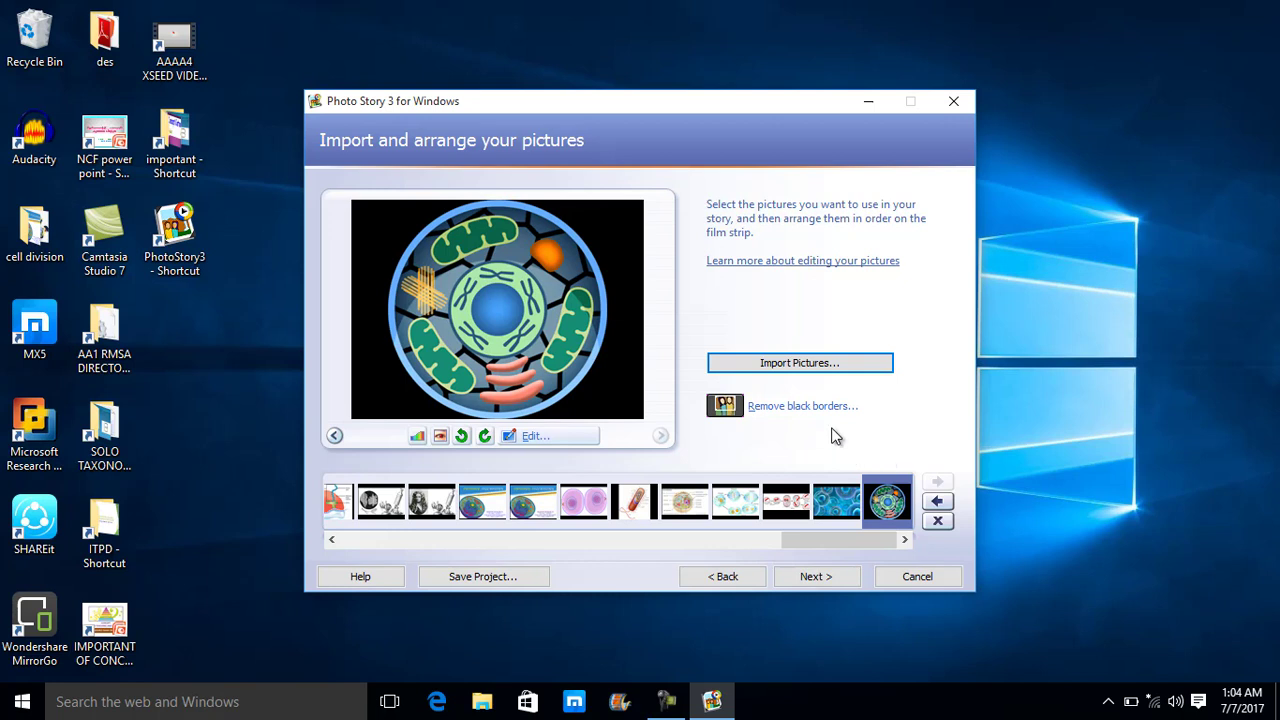
Move a Cytology - Cell Biology title picture ahead of the adjacent microscope drawing on the film strip
left_click(420, 500)
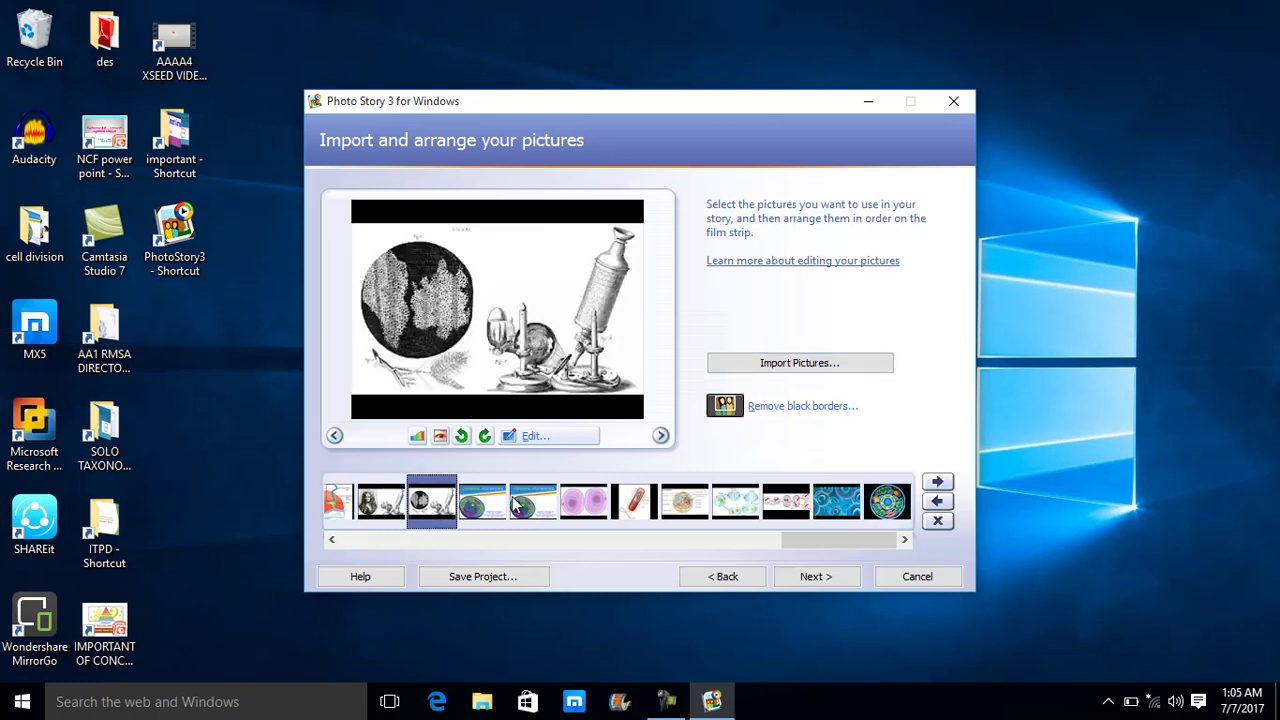
left_click_drag(505, 507, 452, 507)
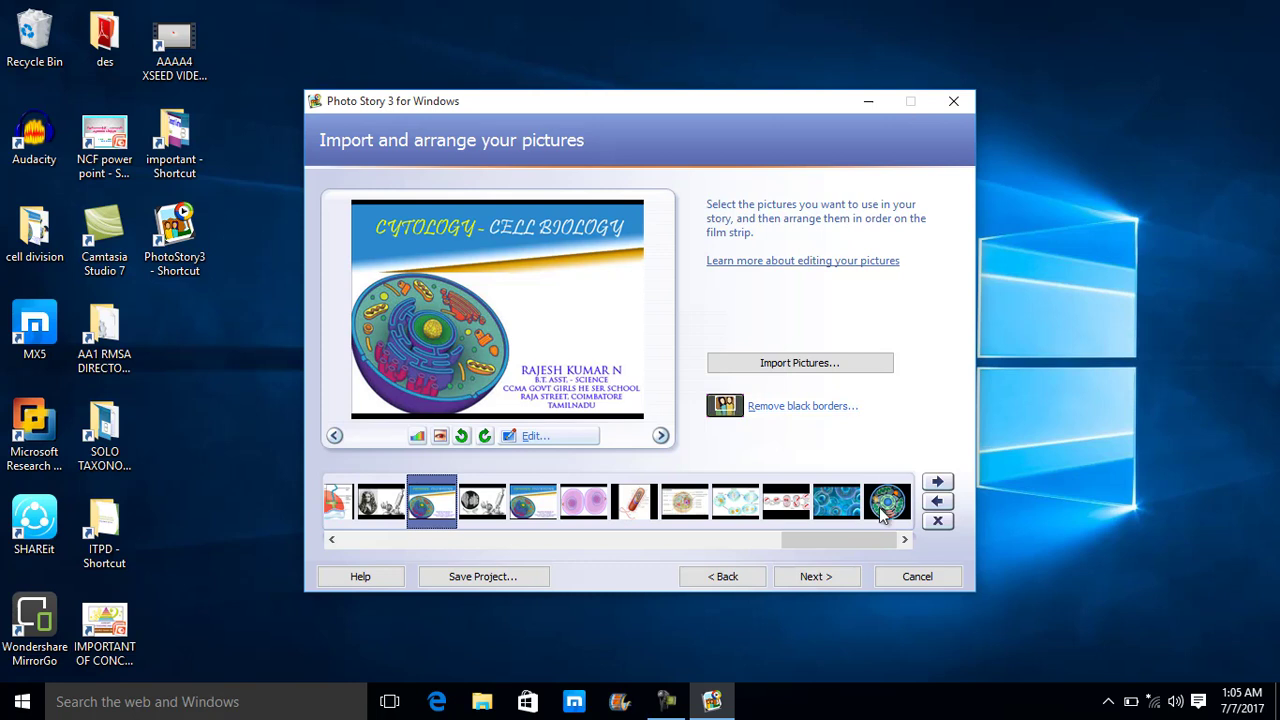
left_click(757, 506)
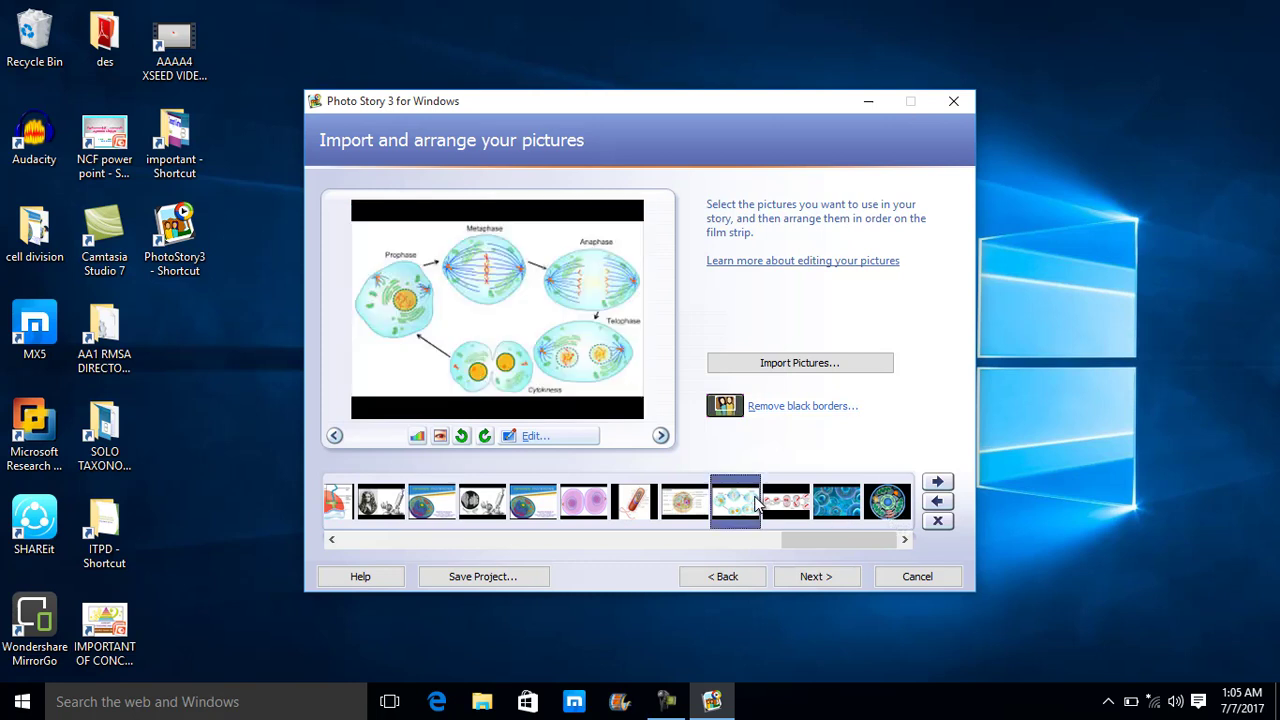
right_click(757, 506)
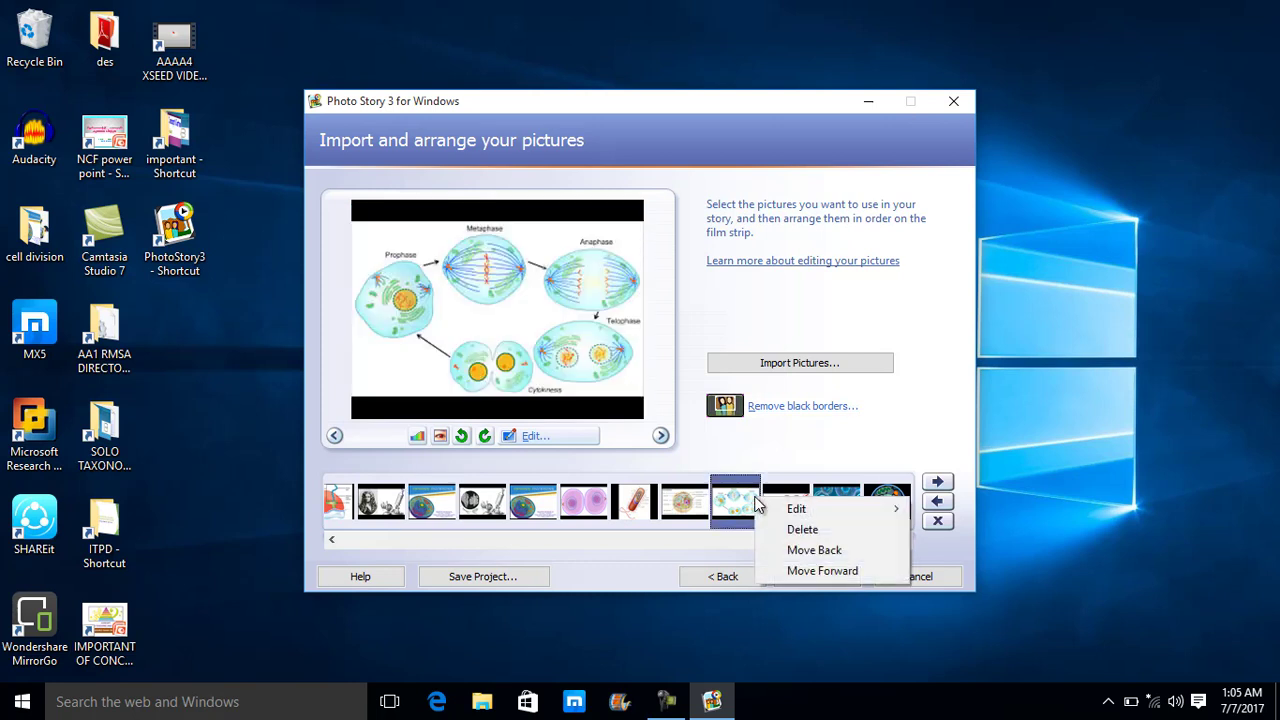
left_click(745, 462)
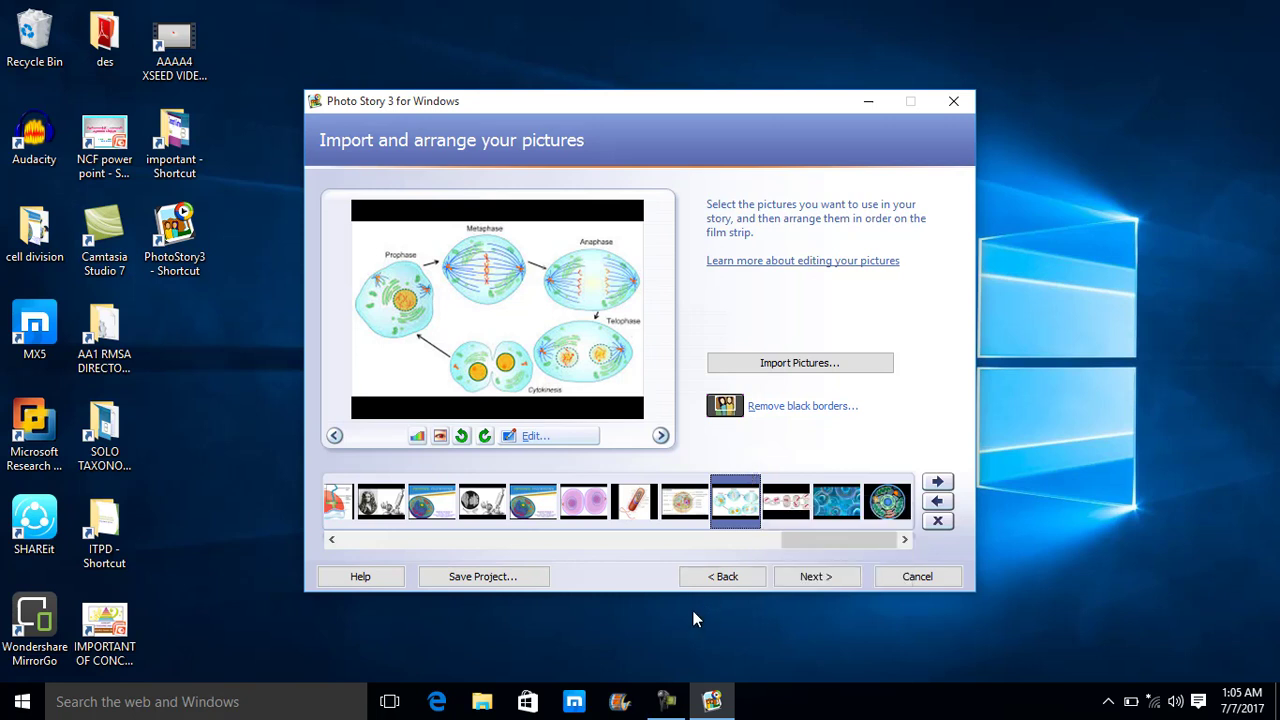
Delete the picture of two separate pink cells from the film strip
left_click(600, 525)
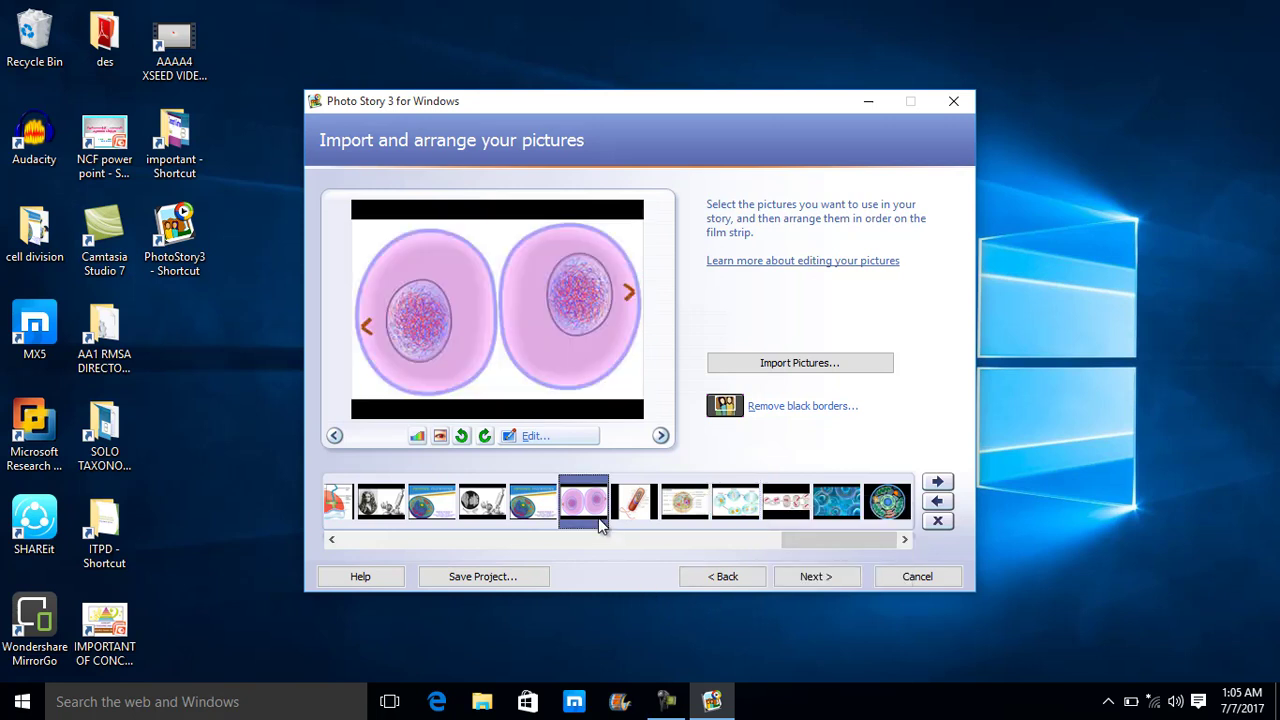
right_click(600, 526)
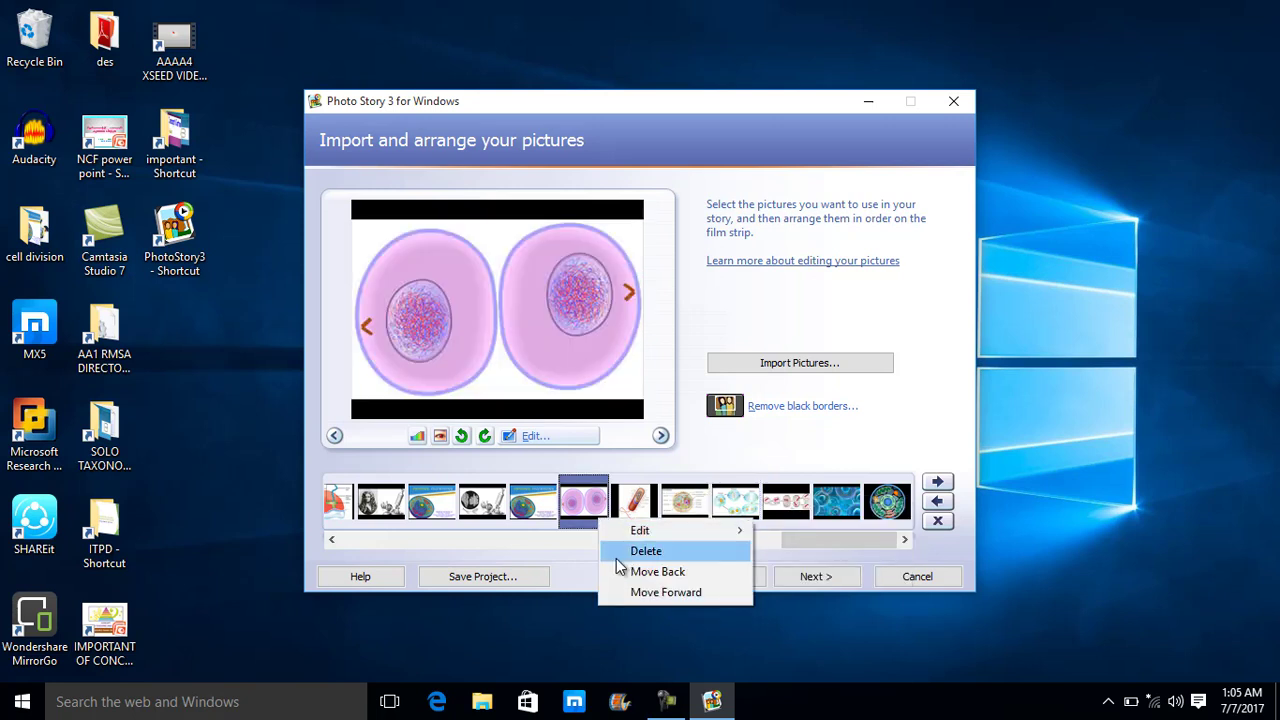
left_click(617, 557)
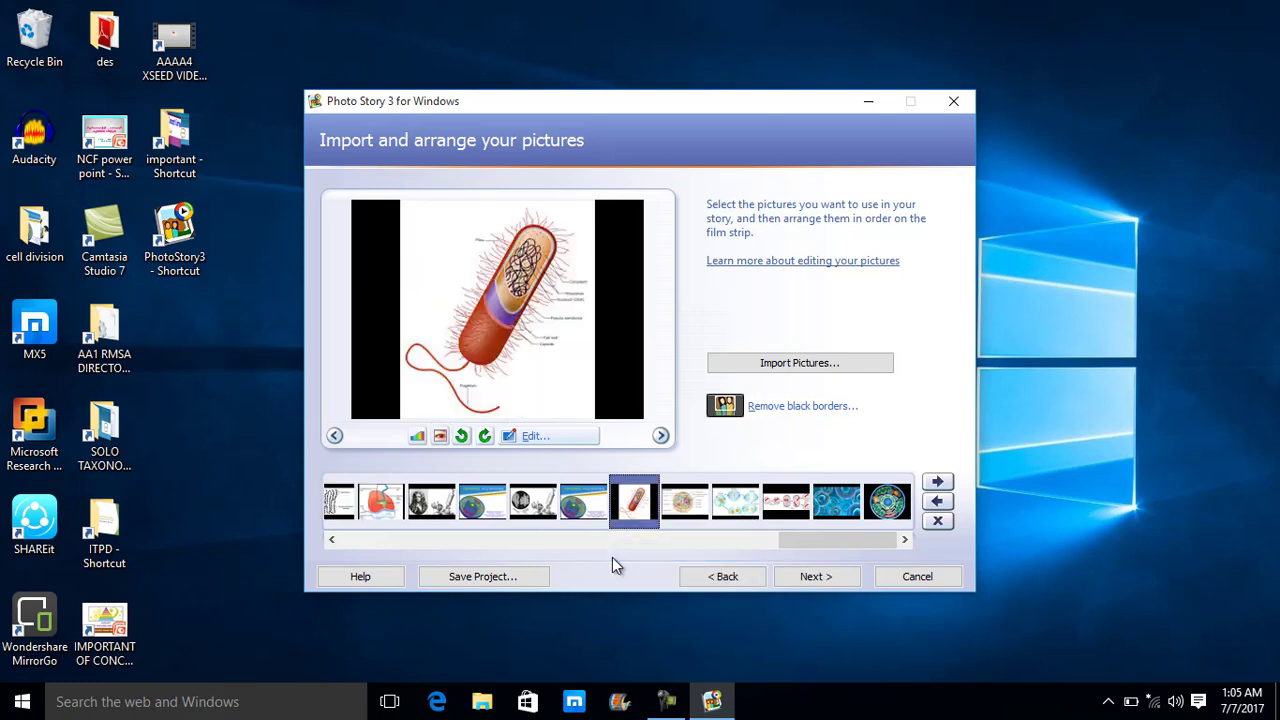
Delete the duplicate Cytology - Cell Biology picture and move the remaining copy to the start of the film strip
left_click(490, 510)
left_click(572, 510)
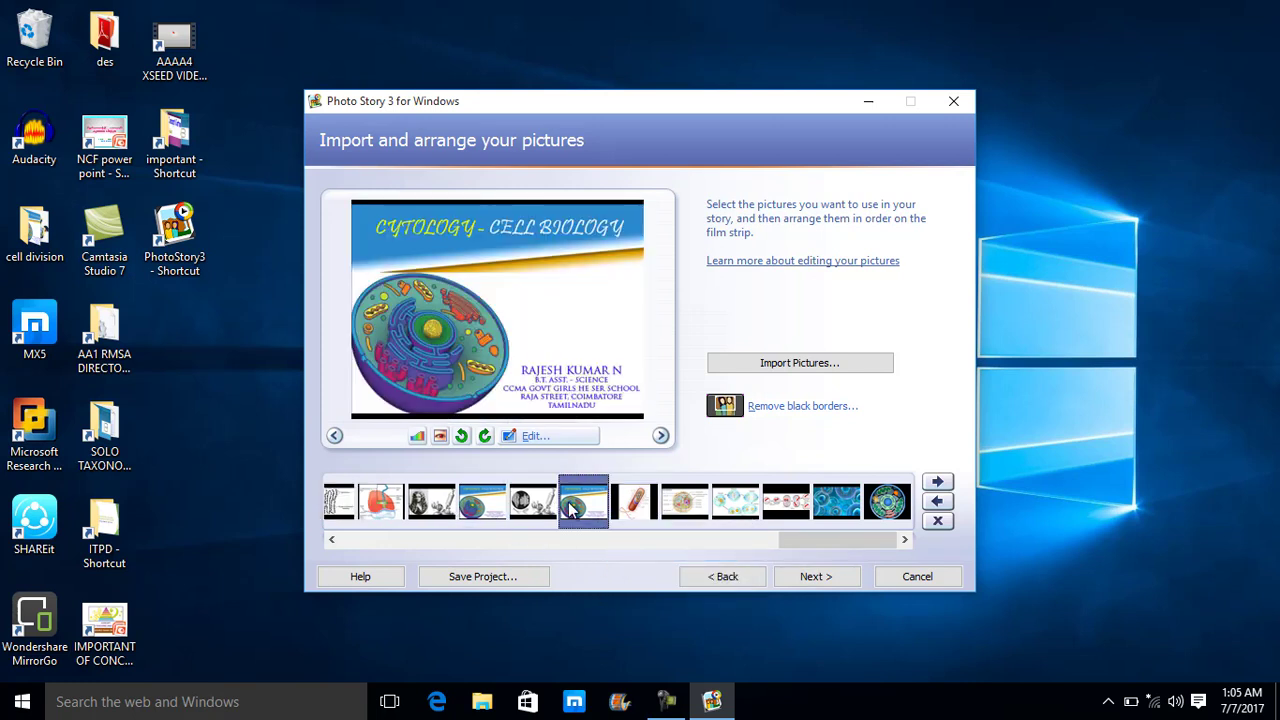
right_click(572, 510)
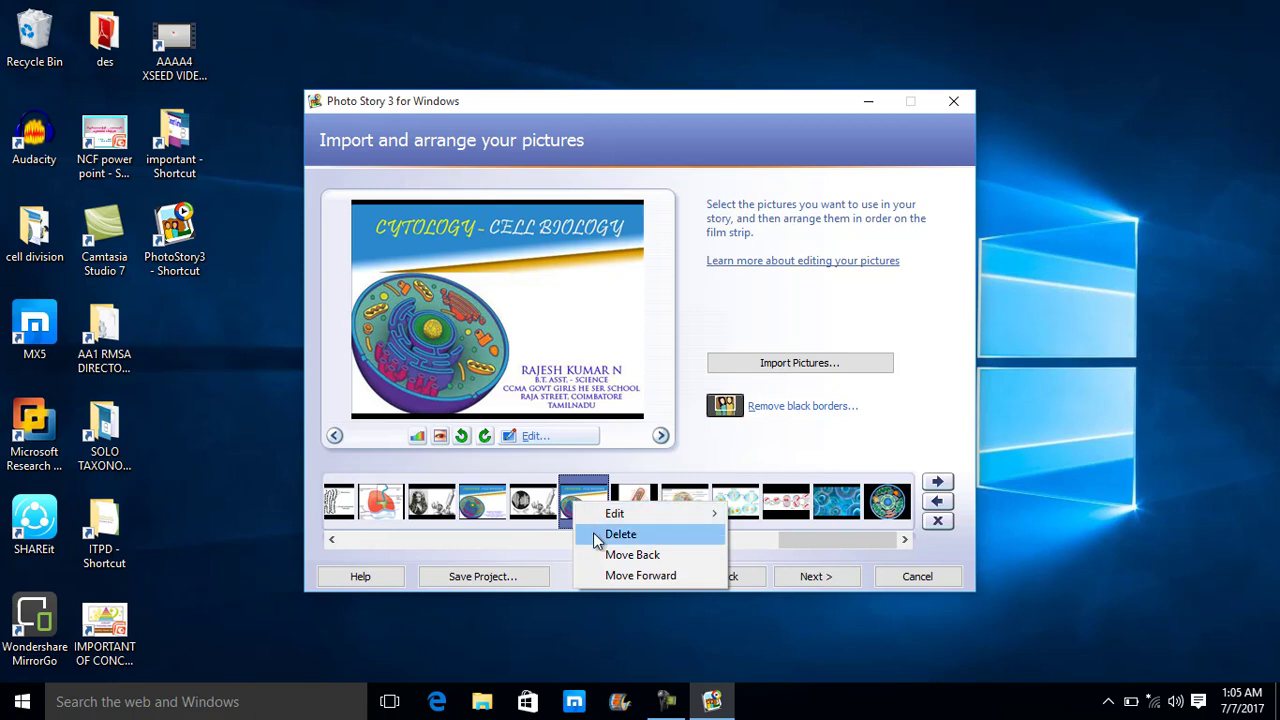
left_click(593, 532)
left_click(530, 503)
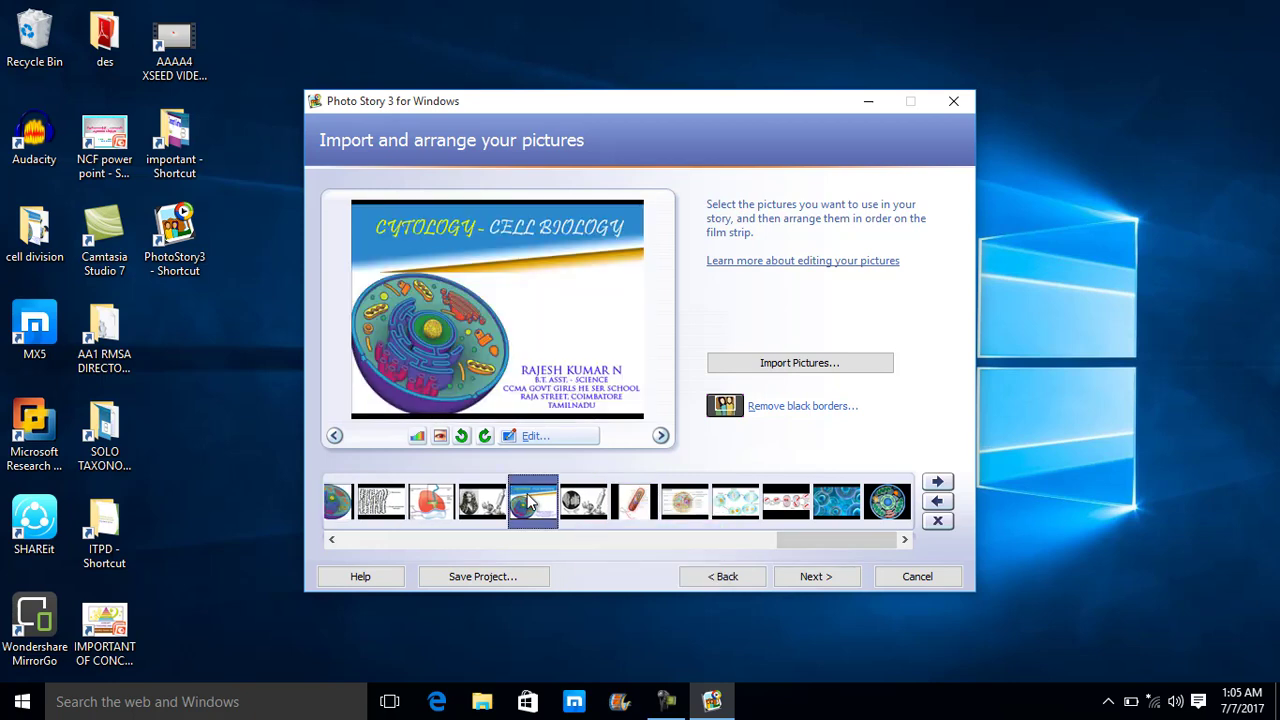
left_click_drag(530, 503, 323, 486)
Delete the two single pink cell pictures near the start, one with tangled chromatin and one with red and blue chromosomes
left_click(459, 498)
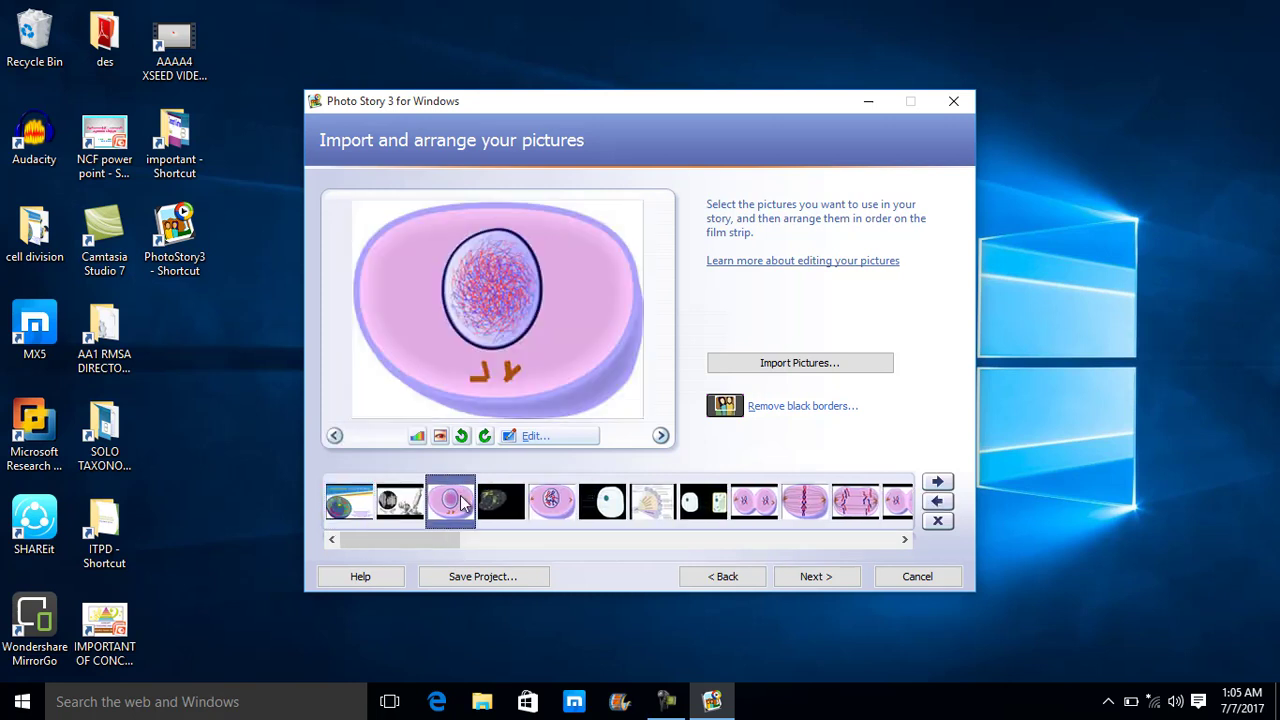
key("Delete")
left_click(500, 500)
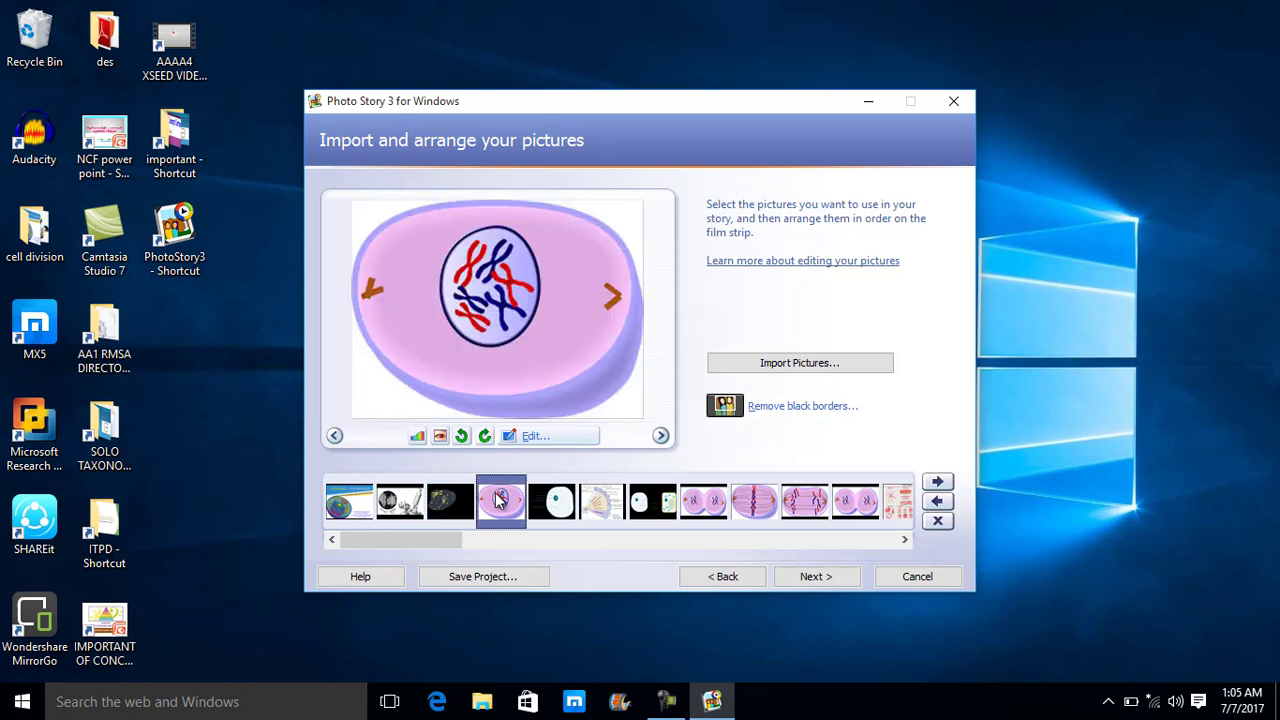
right_click(500, 499)
left_click(516, 526)
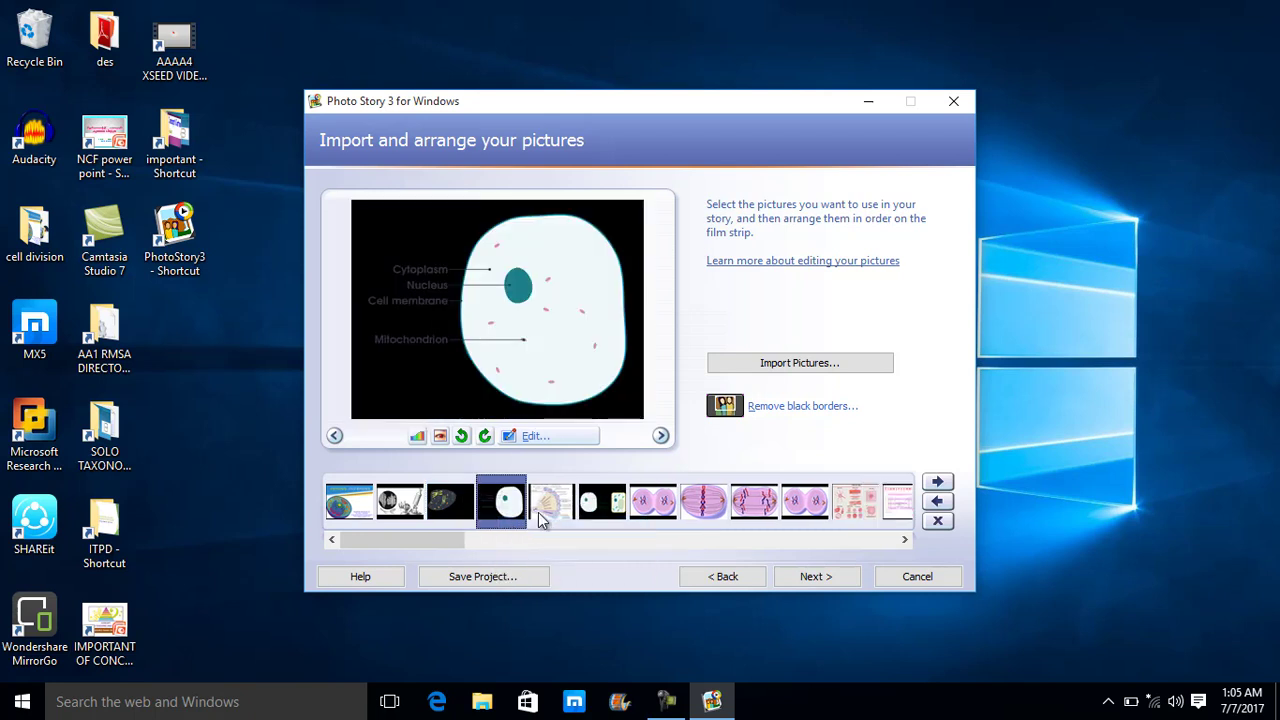
Delete the four pink cell-division pictures that precede the Types of Cells picture on the film strip
left_click(655, 508)
right_click(655, 508)
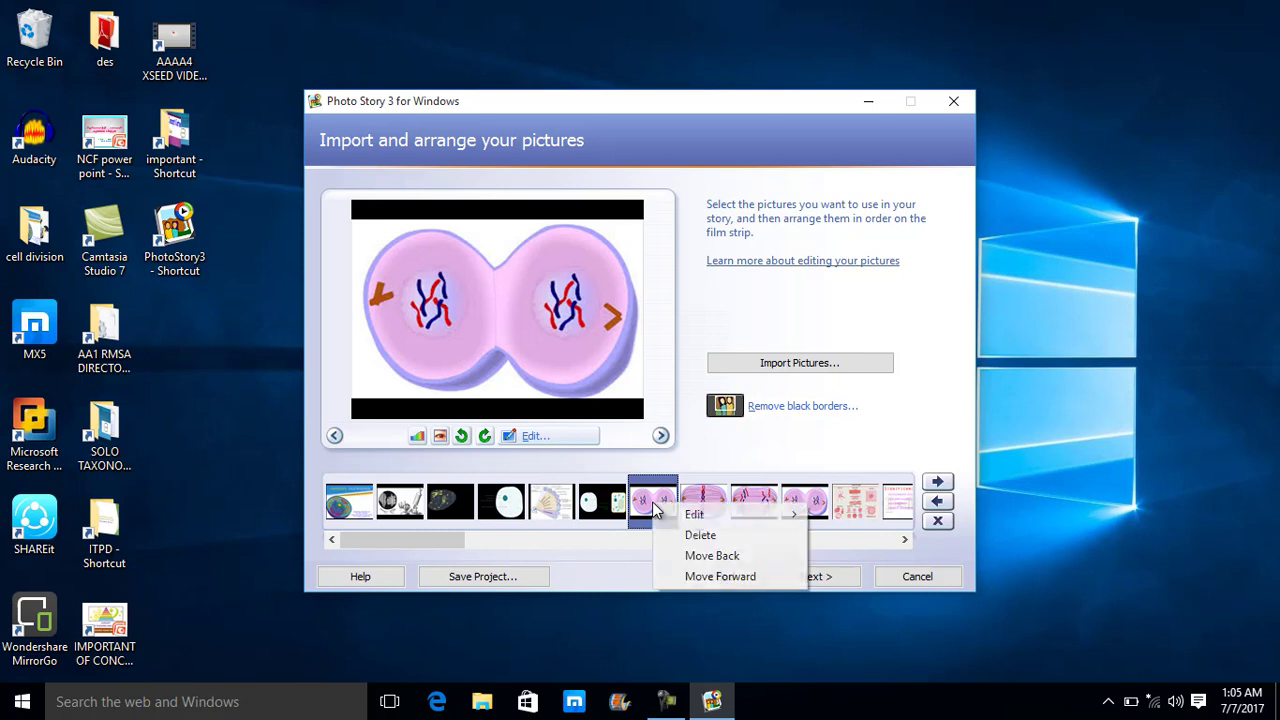
left_click(698, 535)
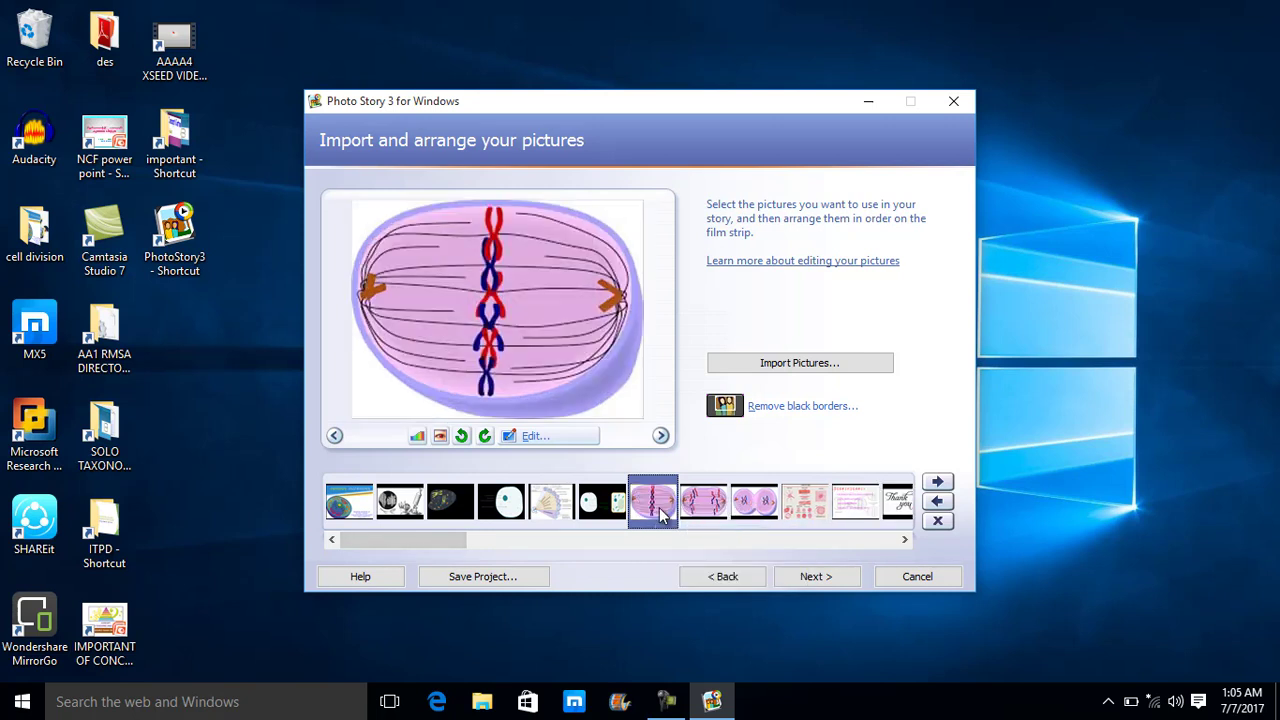
right_click(659, 513)
left_click(677, 536)
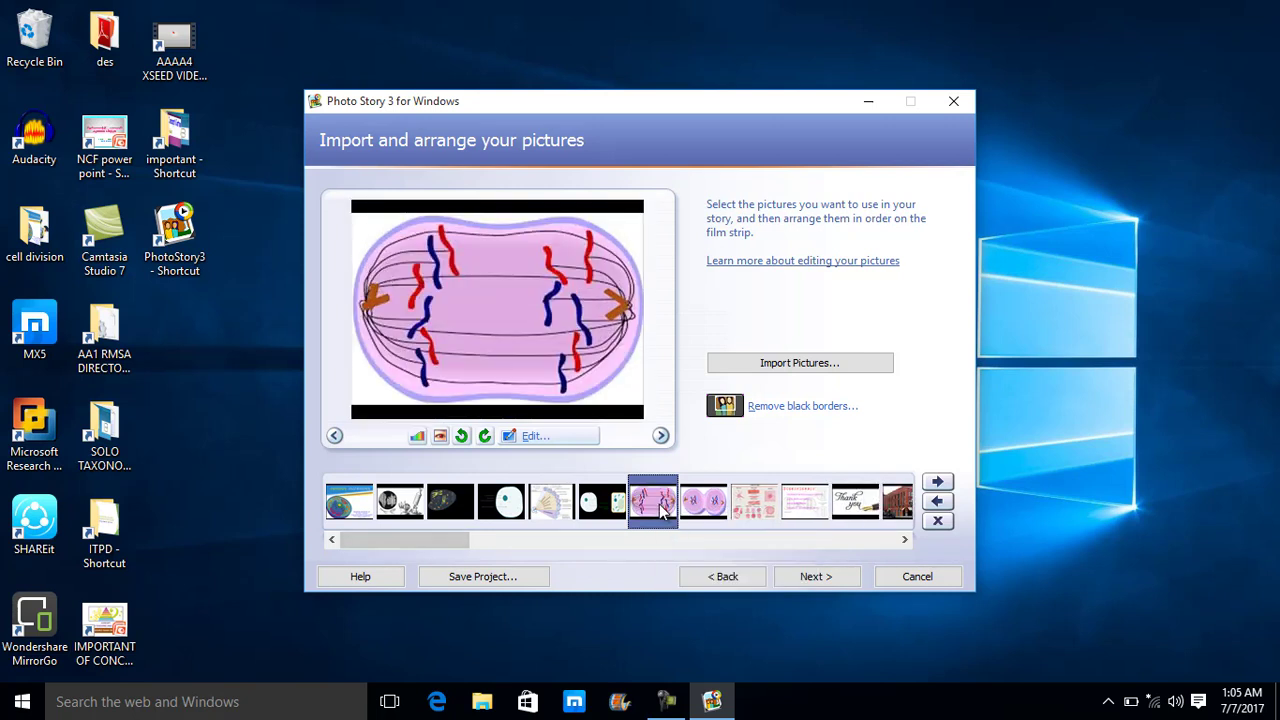
right_click(659, 510)
left_click(673, 536)
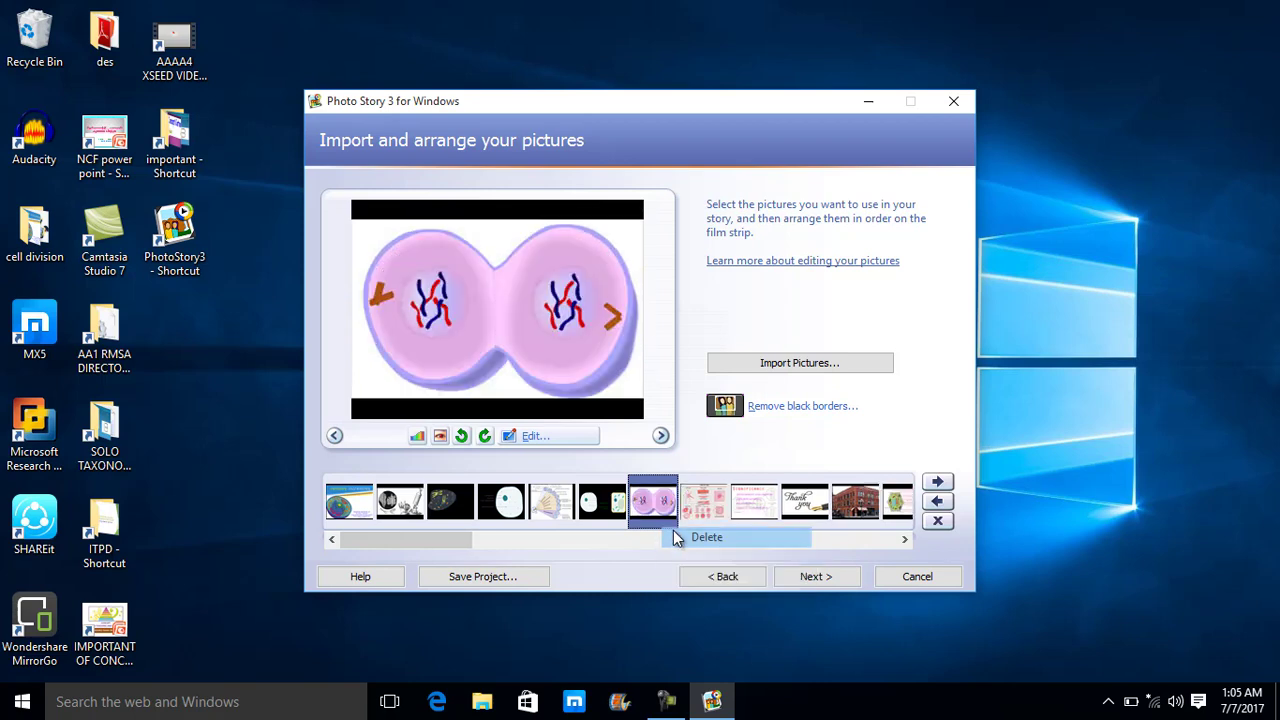
right_click(662, 511)
left_click(677, 545)
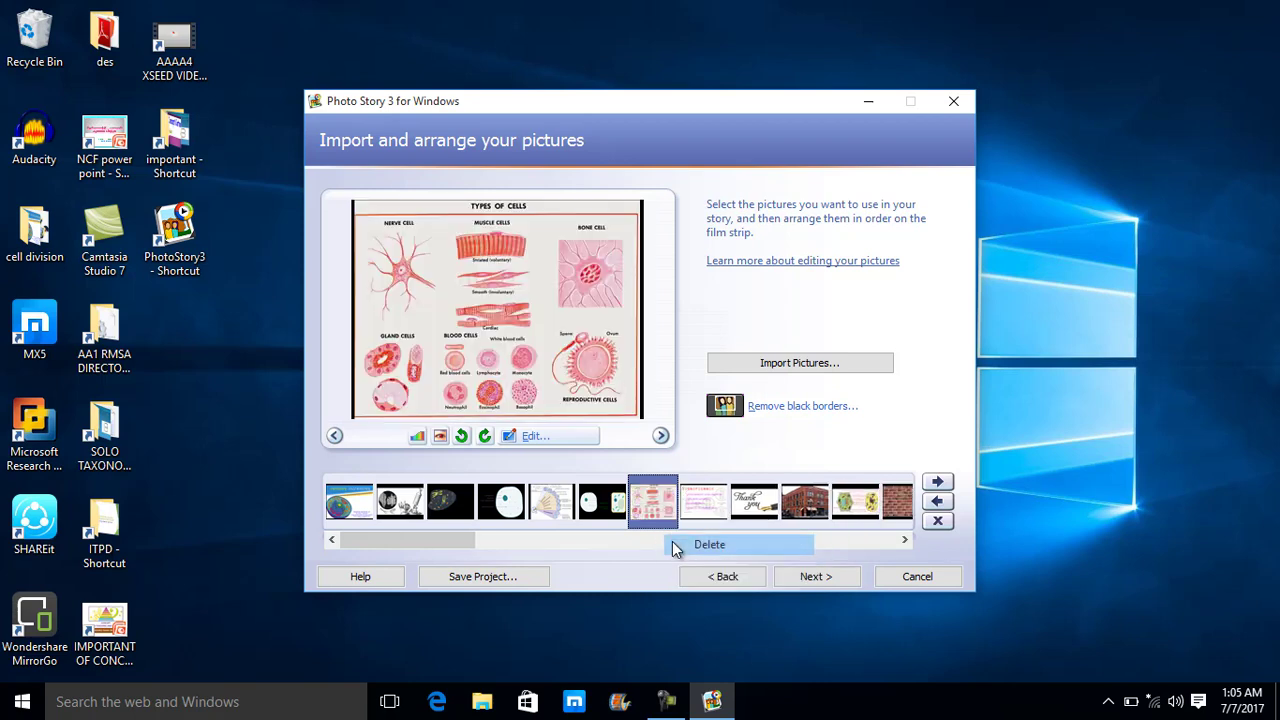
Proceed to adding titles to the pictures and activate the bell utility in the system tray
left_click(797, 582)
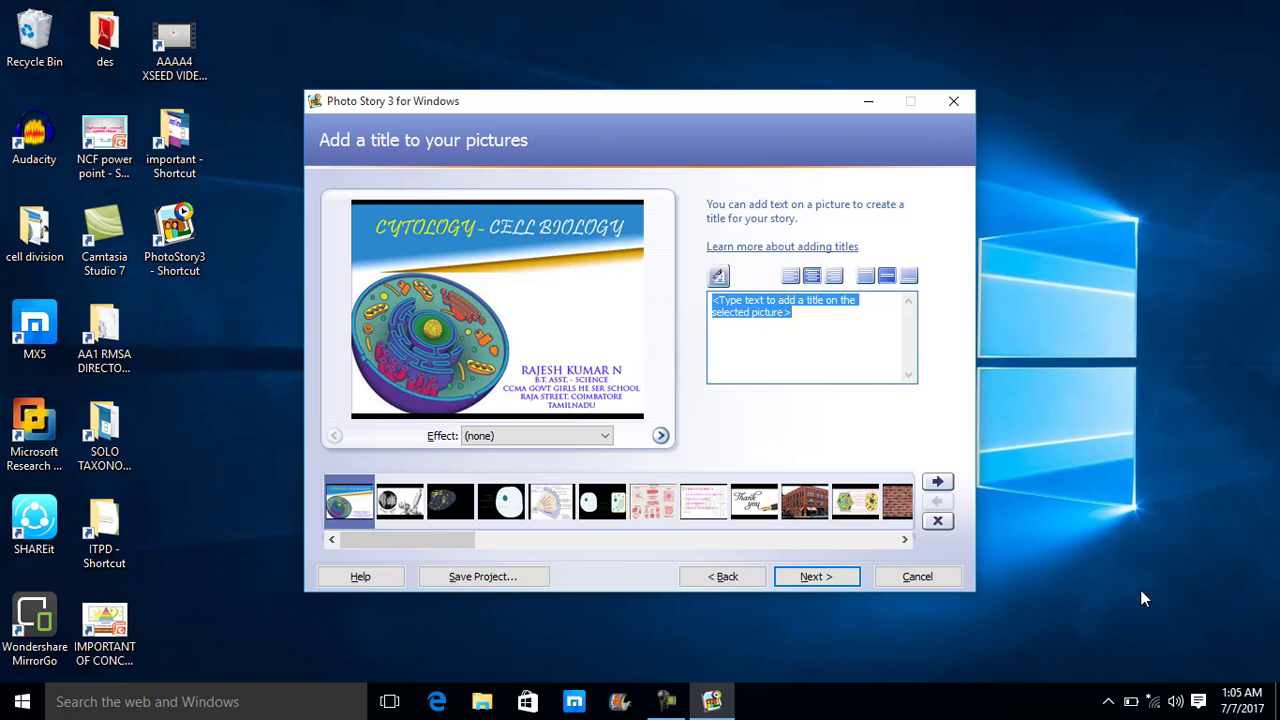
left_click(1108, 702)
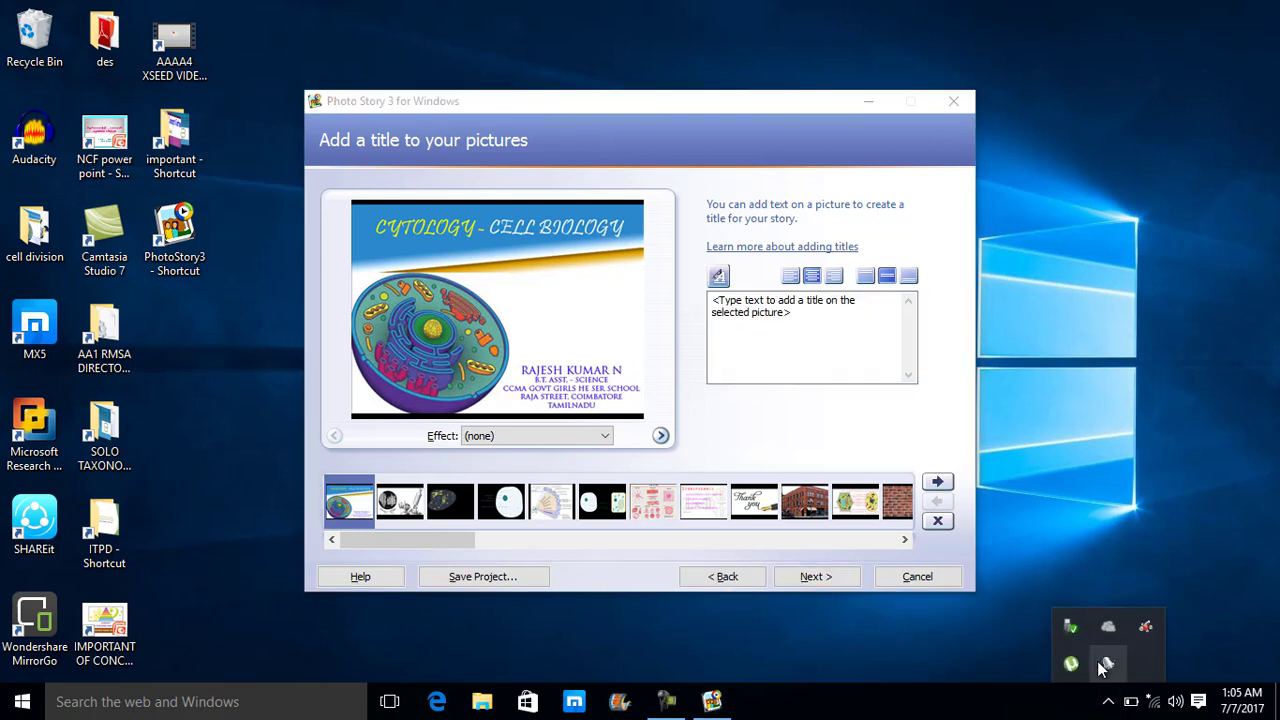
left_click(1105, 665)
left_click(1101, 544)
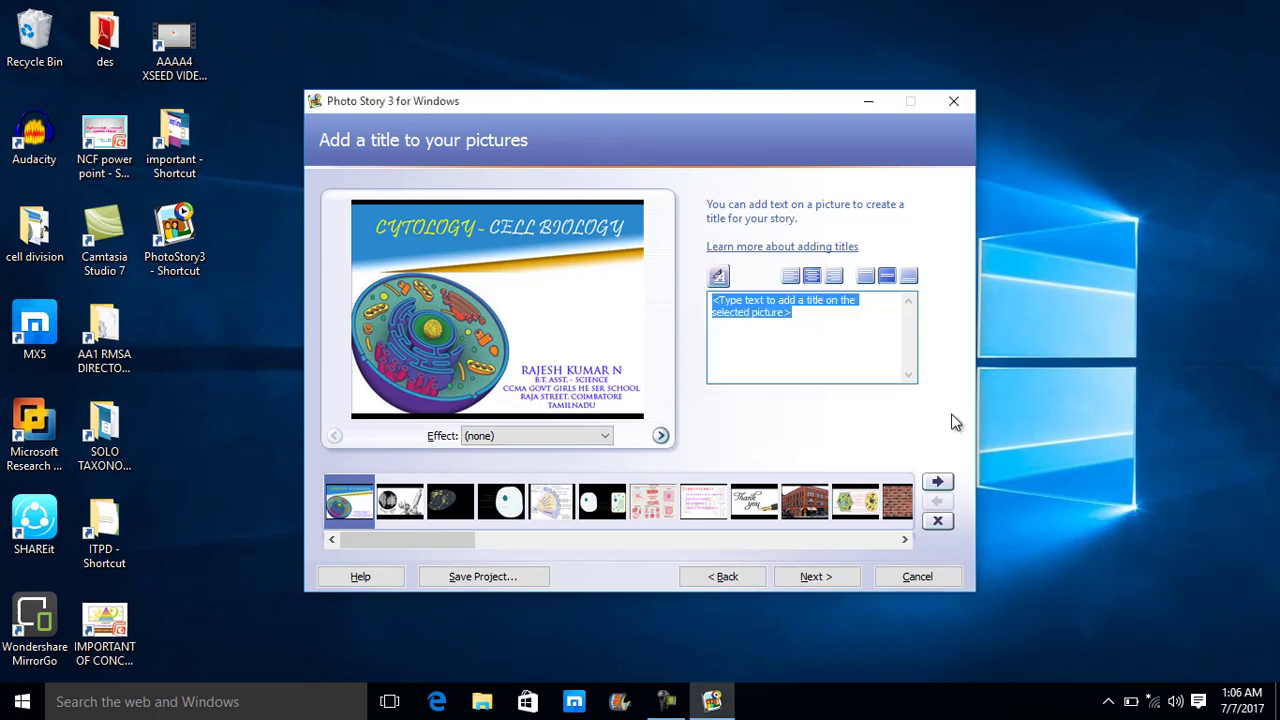
Clear the placeholder title text for the first picture, leaving the title box ready for text entry
double_click(800, 318)
key("BackSpace")
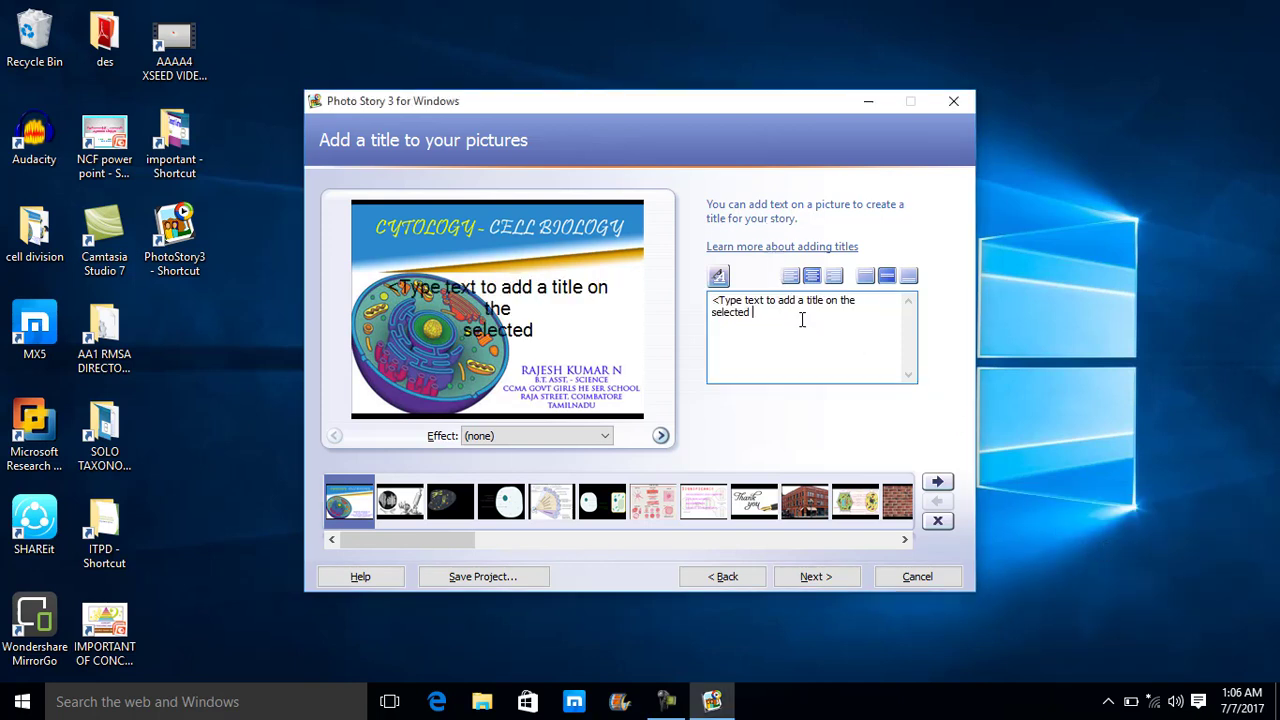
key("BackSpace")
key("BackSpace")
key("BackSpace")
key("BackSpace")
key("BackSpace")
key("BackSpace")
key("BackSpace")
key("BackSpace")
key("BackSpace")
key("BackSpace")
key("BackSpace")
key("BackSpace")
key("BackSpace")
key("BackSpace")
key("BackSpace")
key("BackSpace")
key("BackSpace")
key("BackSpace")
key("BackSpace")
key("BackSpace")
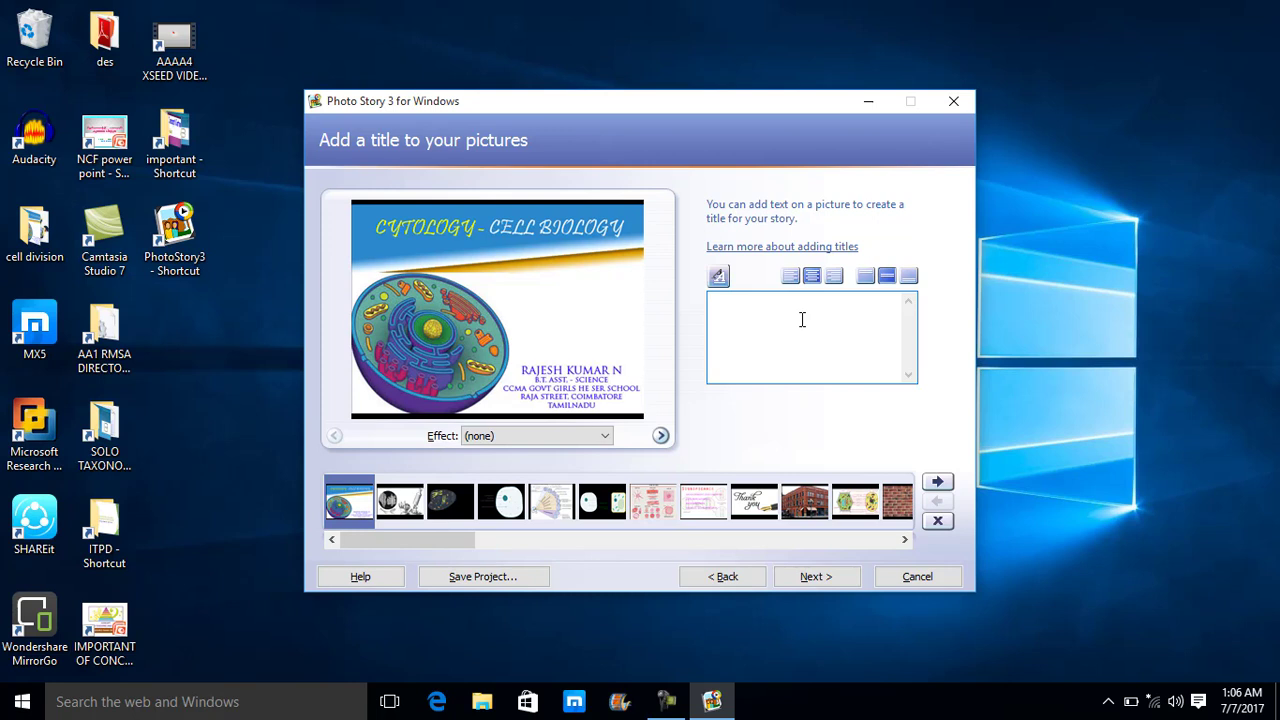
left_click(1107, 702)
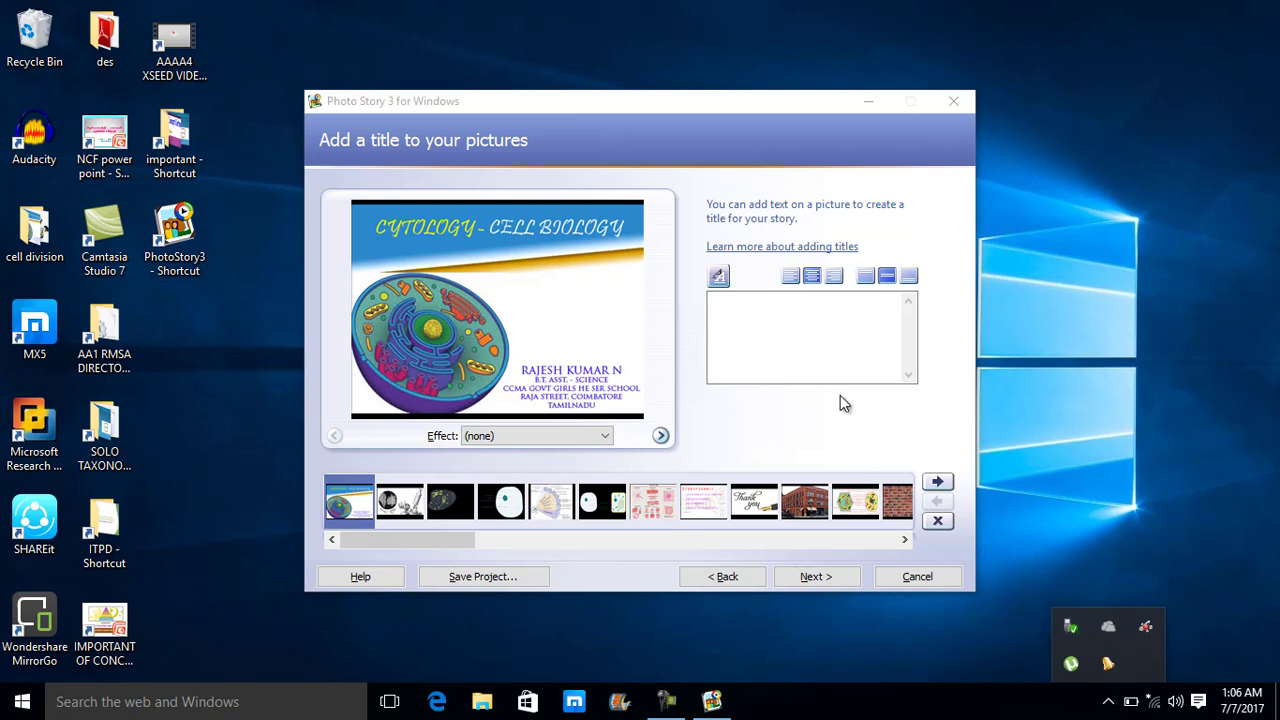
left_click(796, 342)
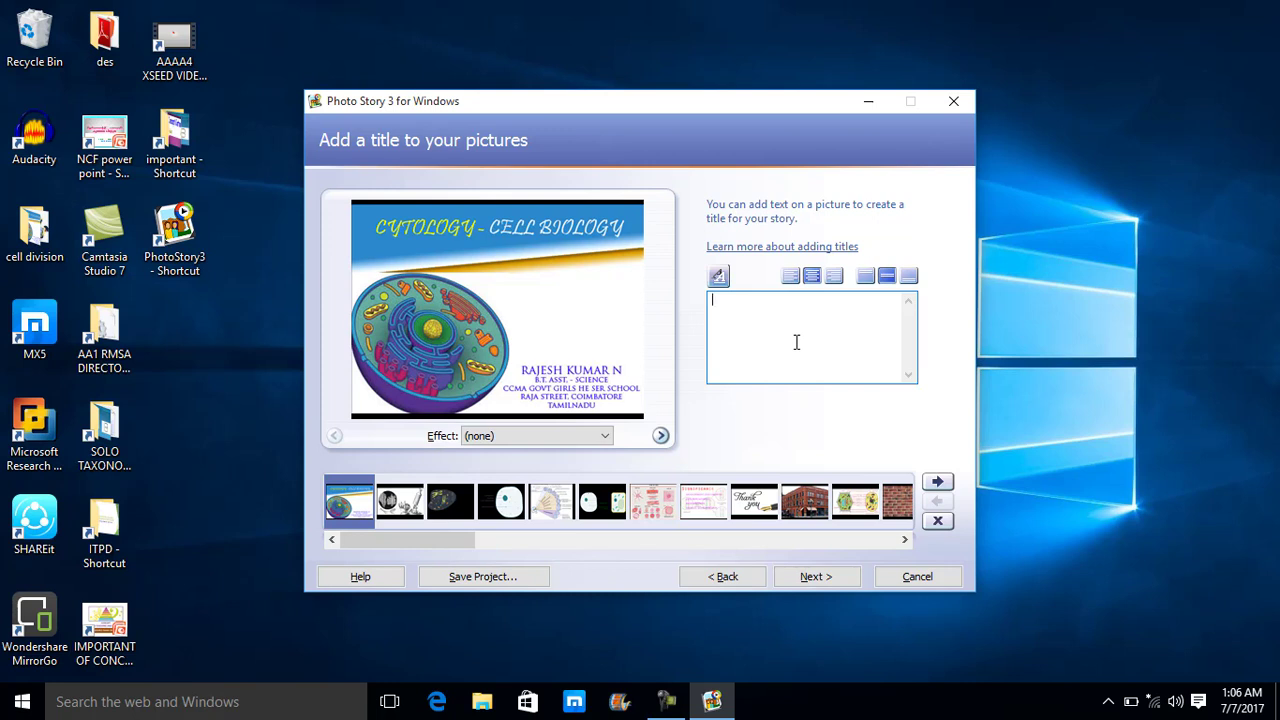
Title the first picture "செல்லியல்" and align the text to the right
type("ஸ்")
key("BackSpace")
type("செ")
type("ல்ல்")
type("ி")
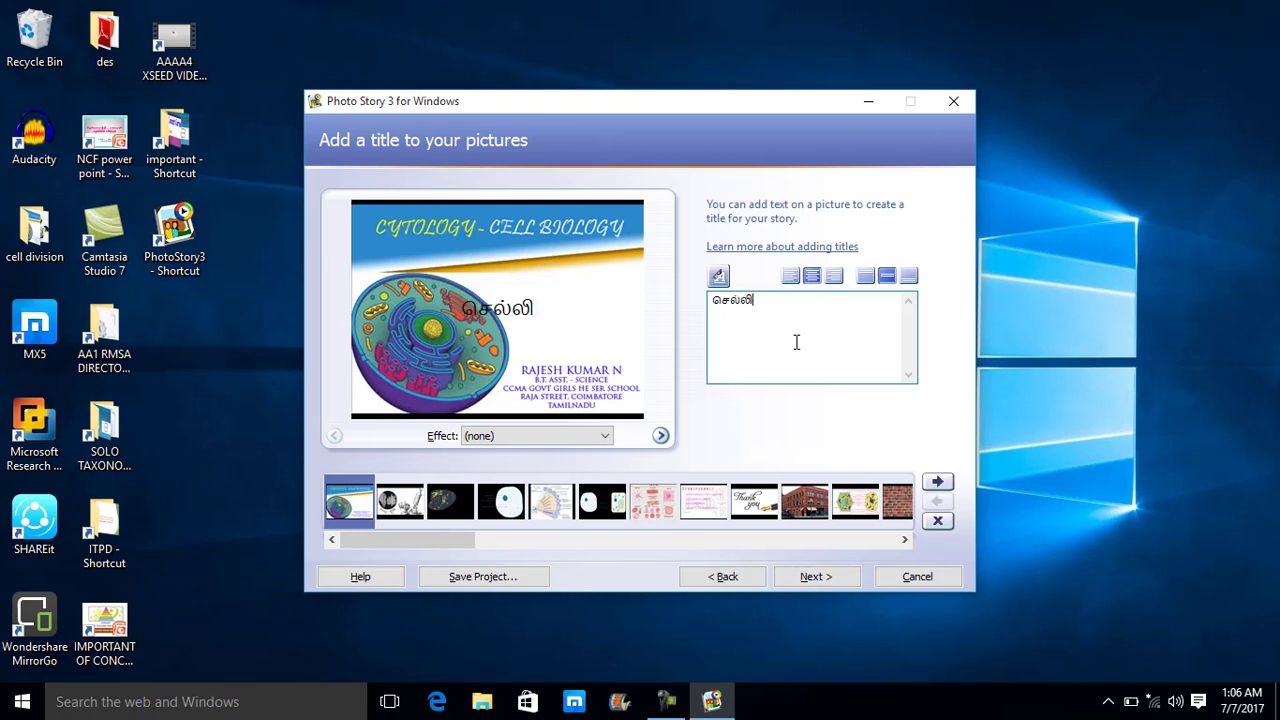
type("ய்")
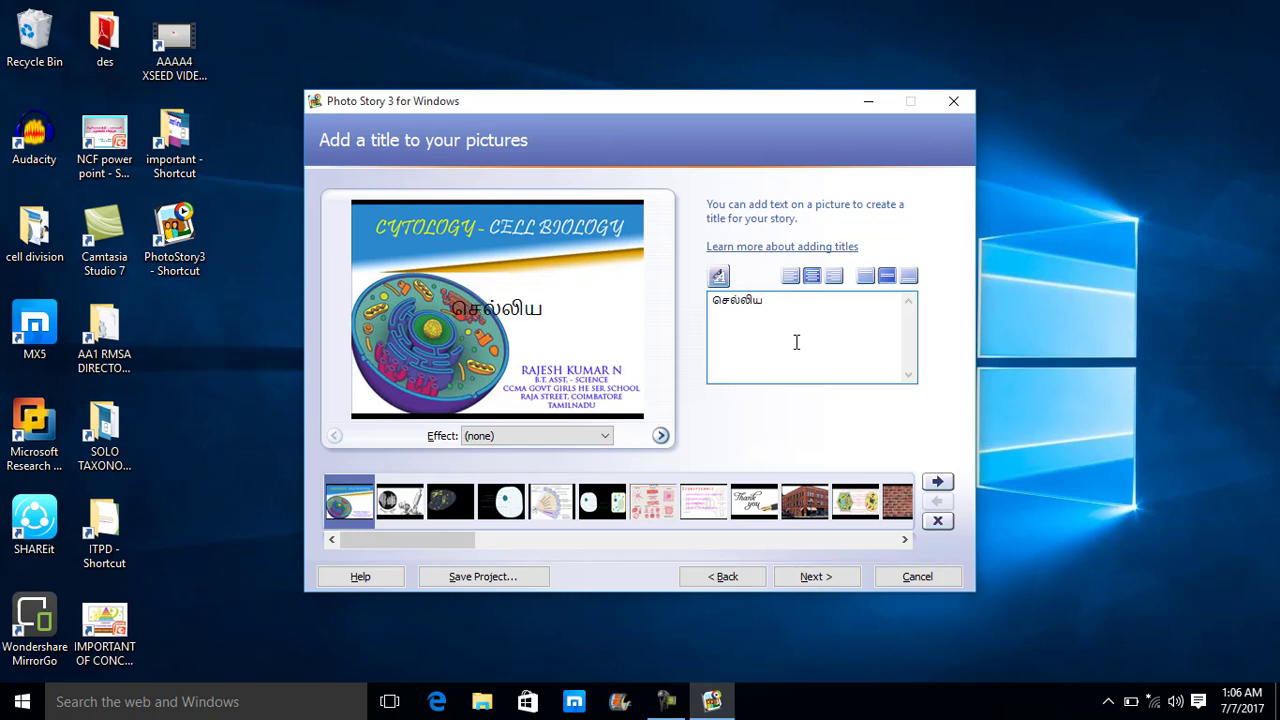
type("ல்")
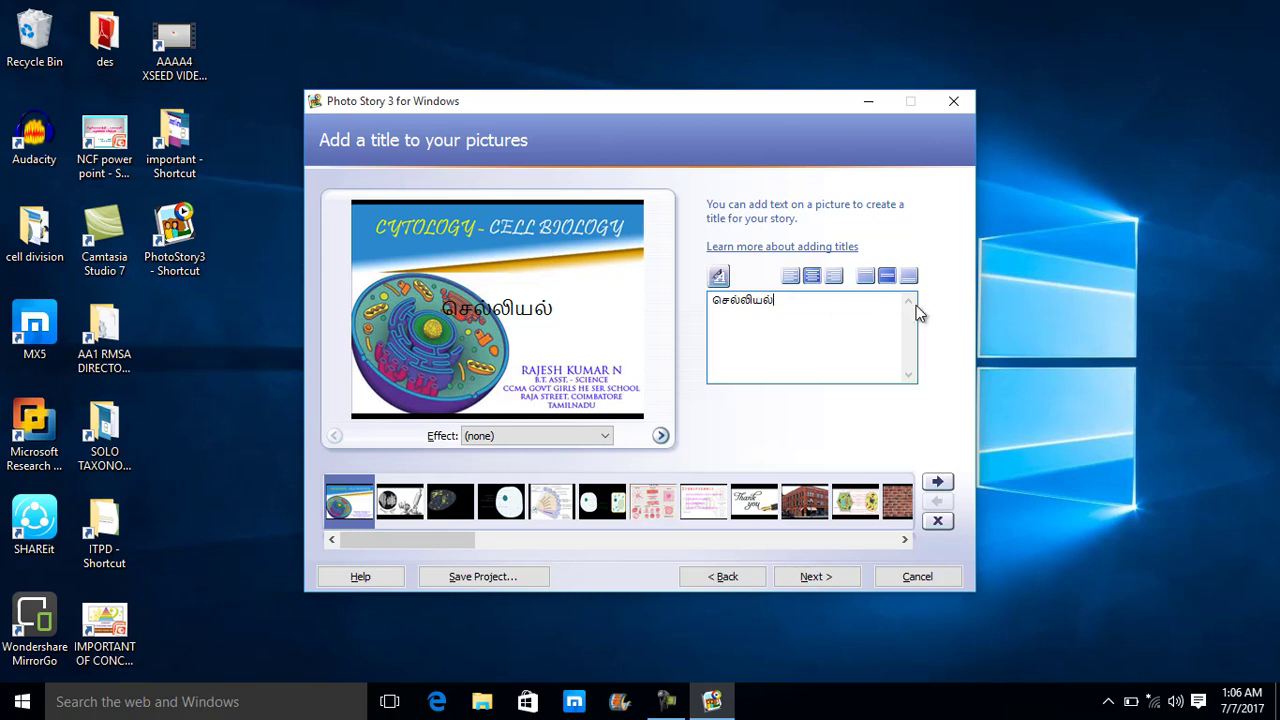
left_click(790, 276)
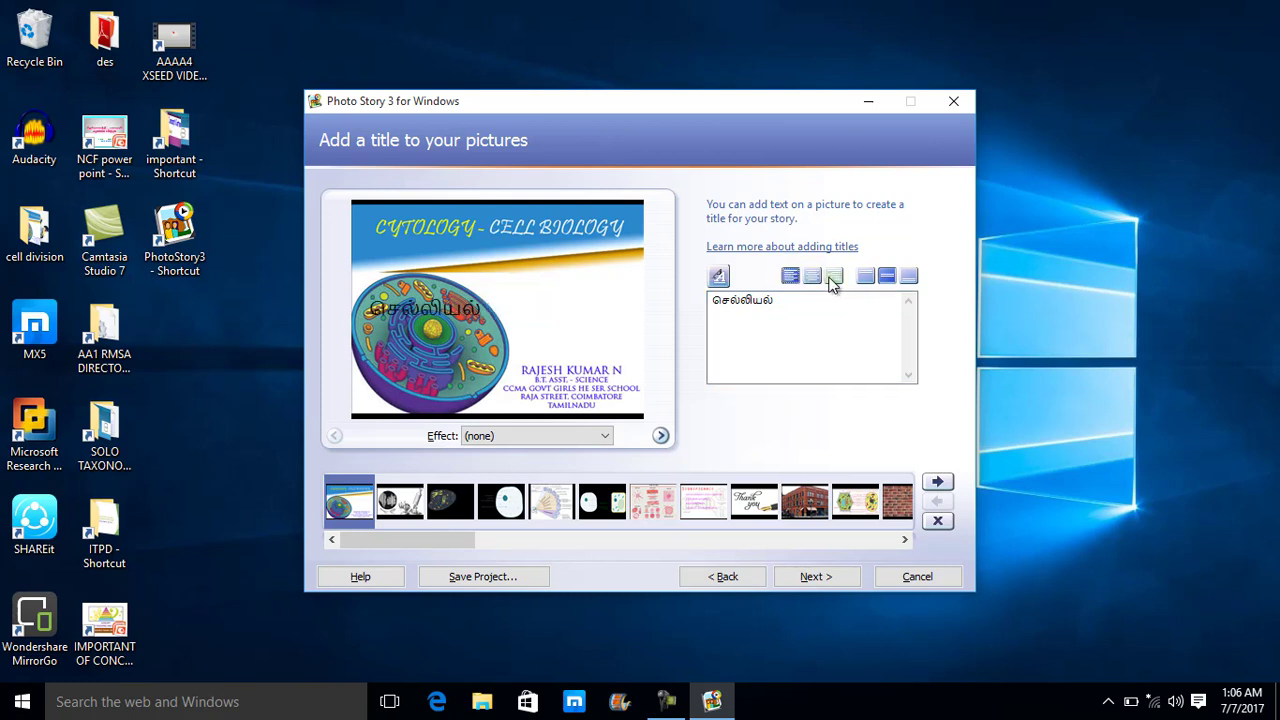
left_click(833, 278)
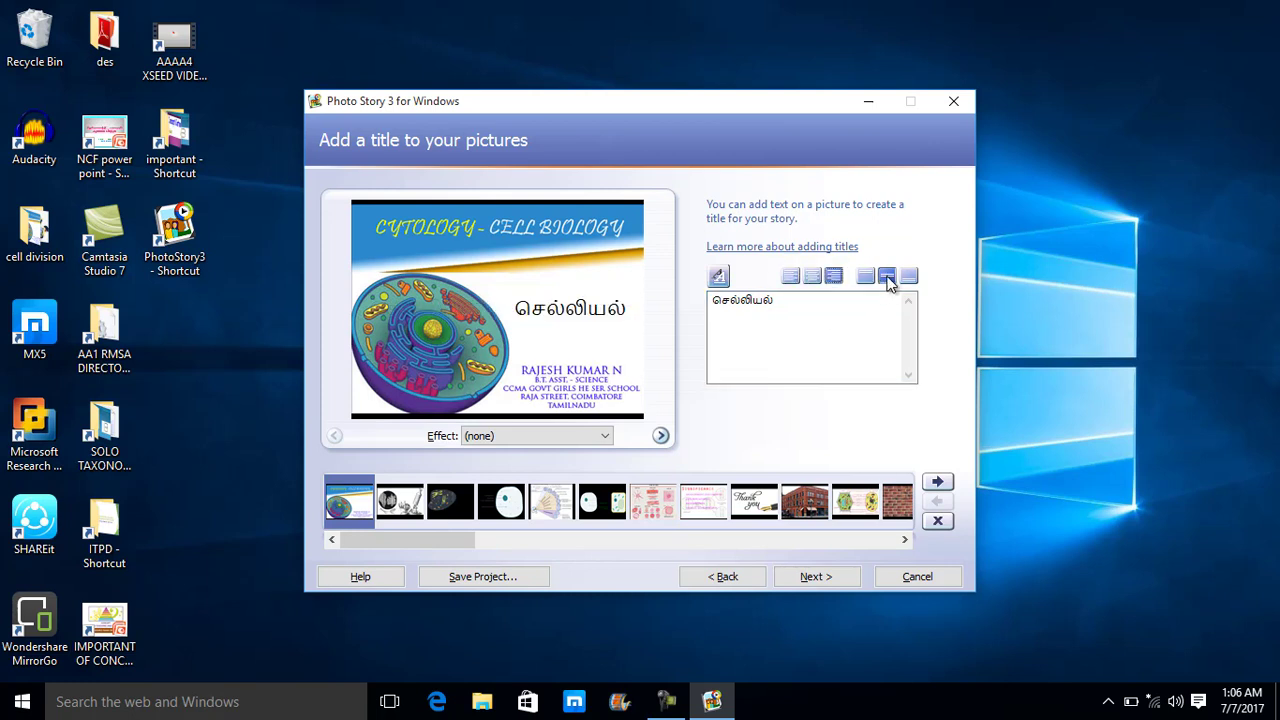
Format the first picture's title in red, bold, at size 26
left_click(720, 277)
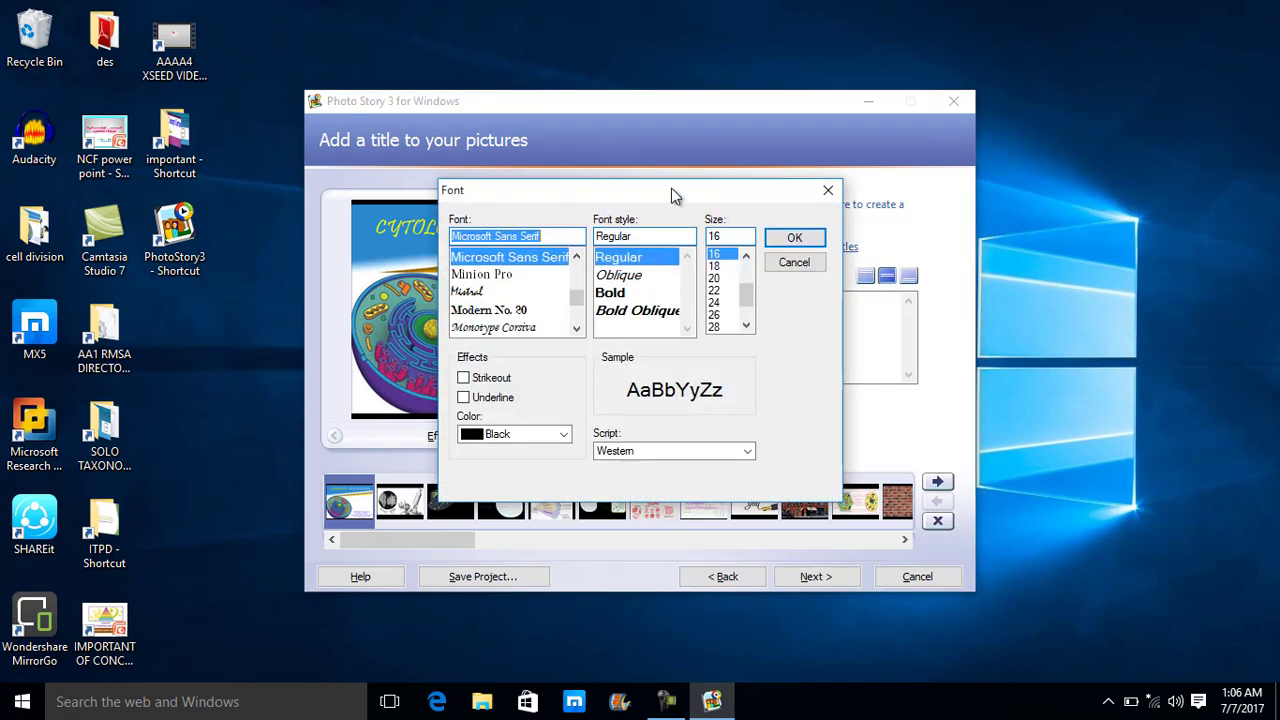
left_click_drag(671, 188, 888, 83)
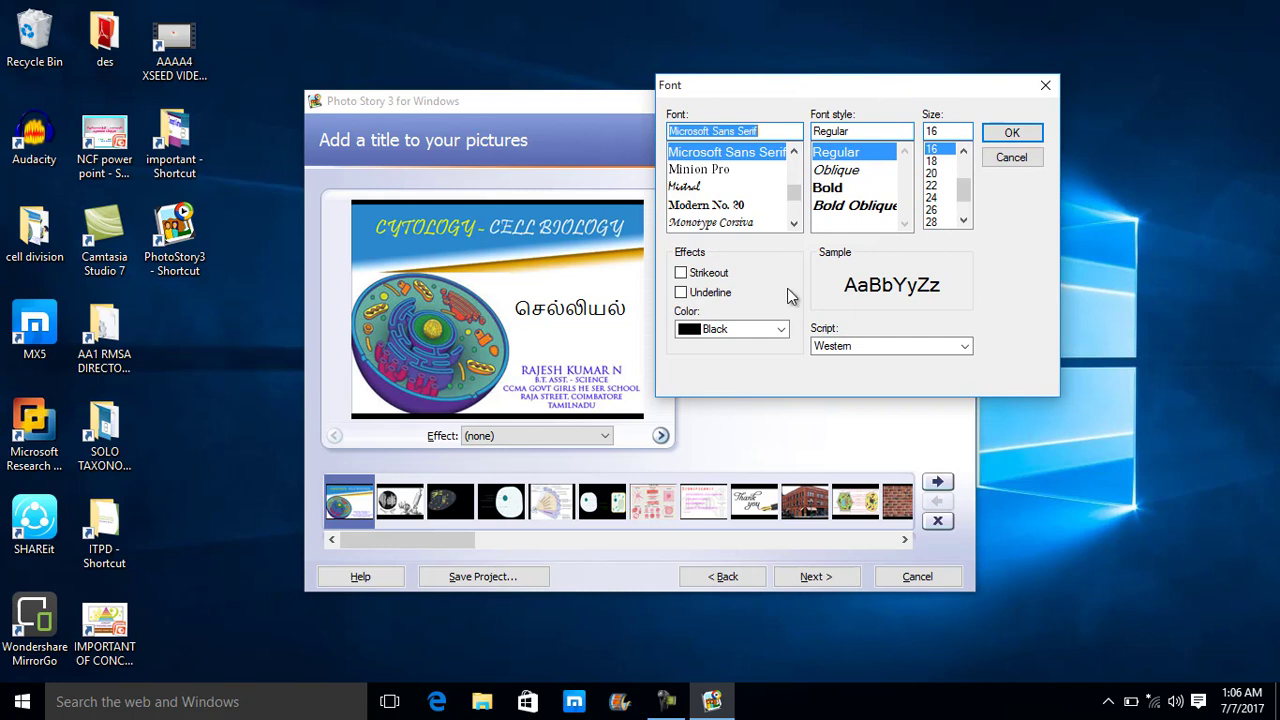
left_click(686, 333)
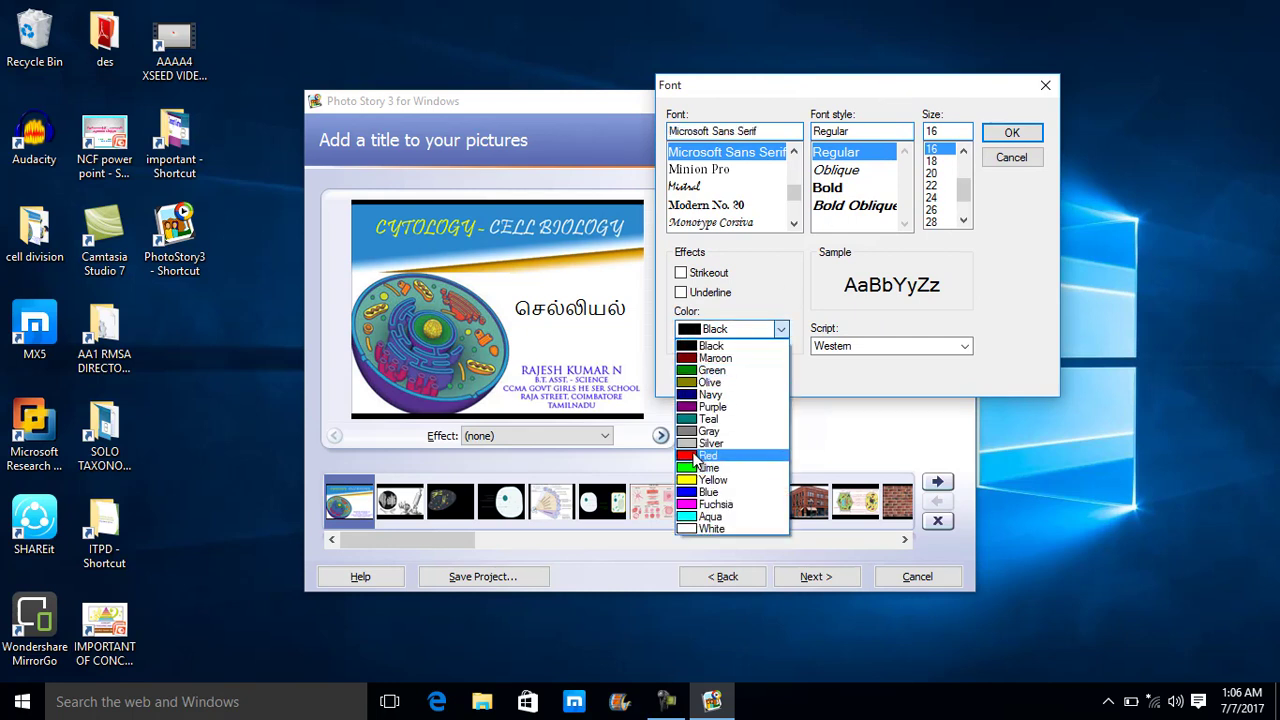
left_click(697, 456)
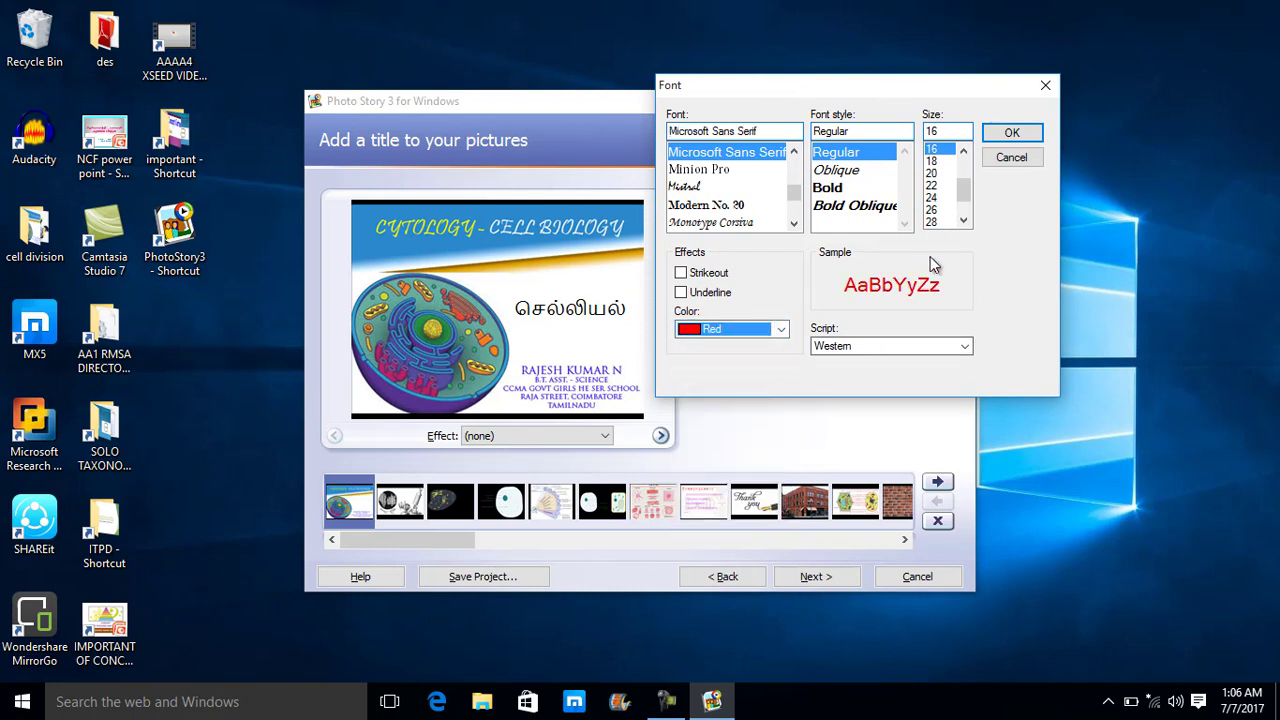
left_click(853, 208)
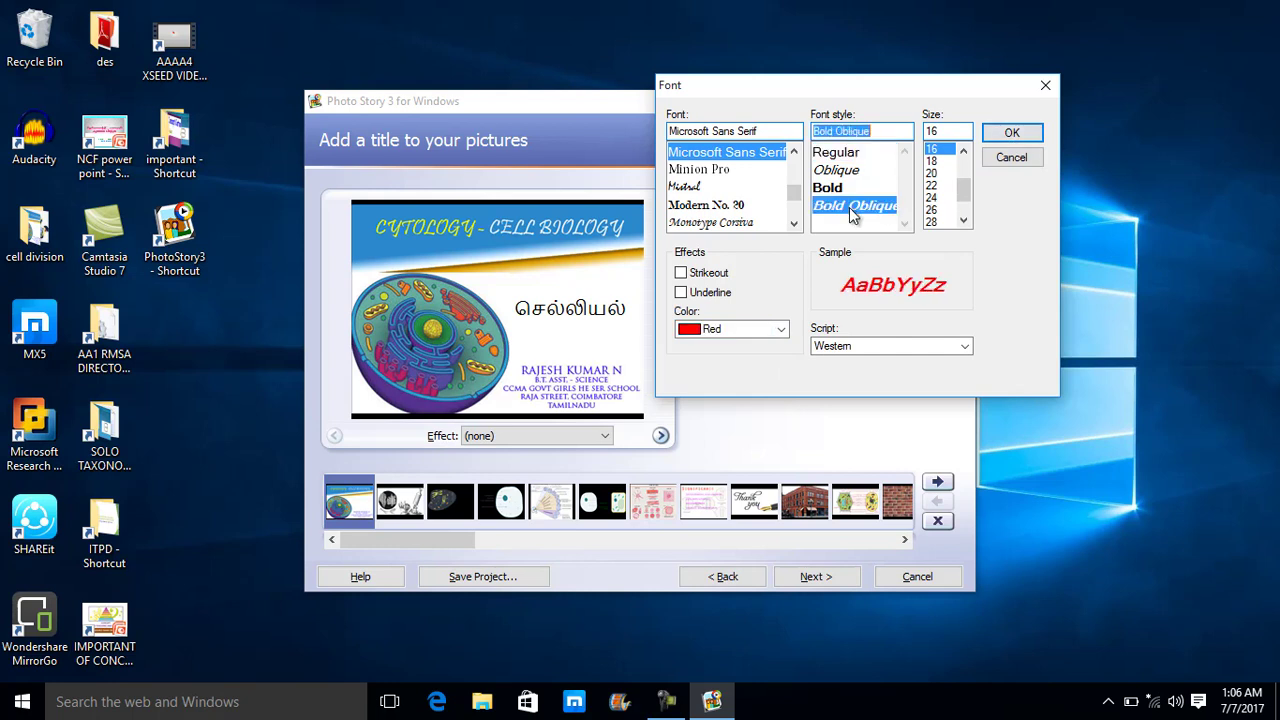
left_click(842, 189)
scroll(965, 199, "down", 1)
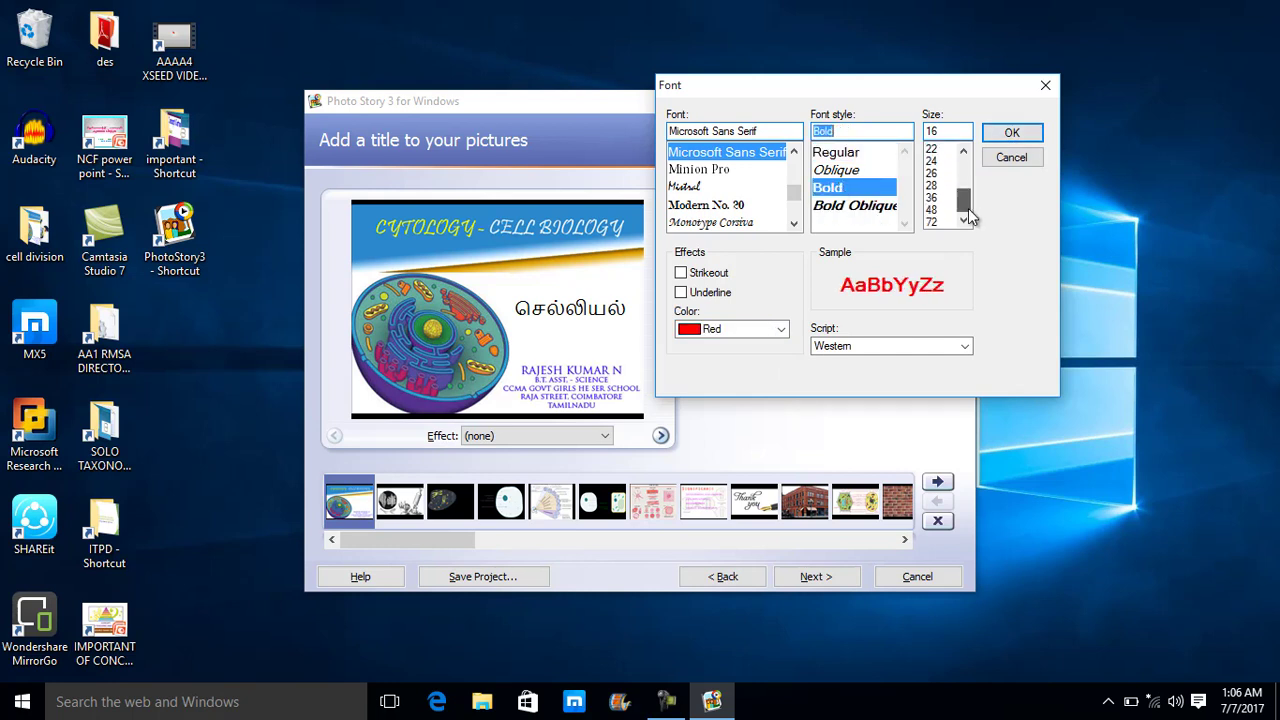
left_click(938, 174)
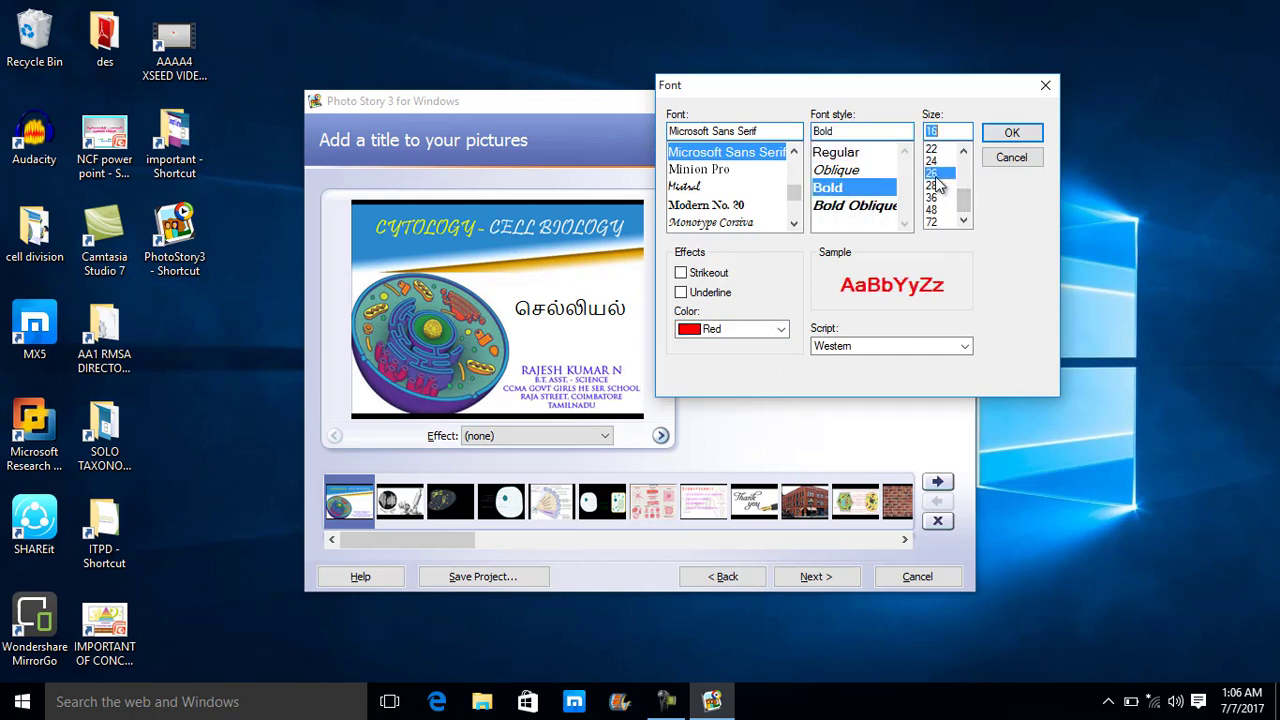
left_click(1000, 133)
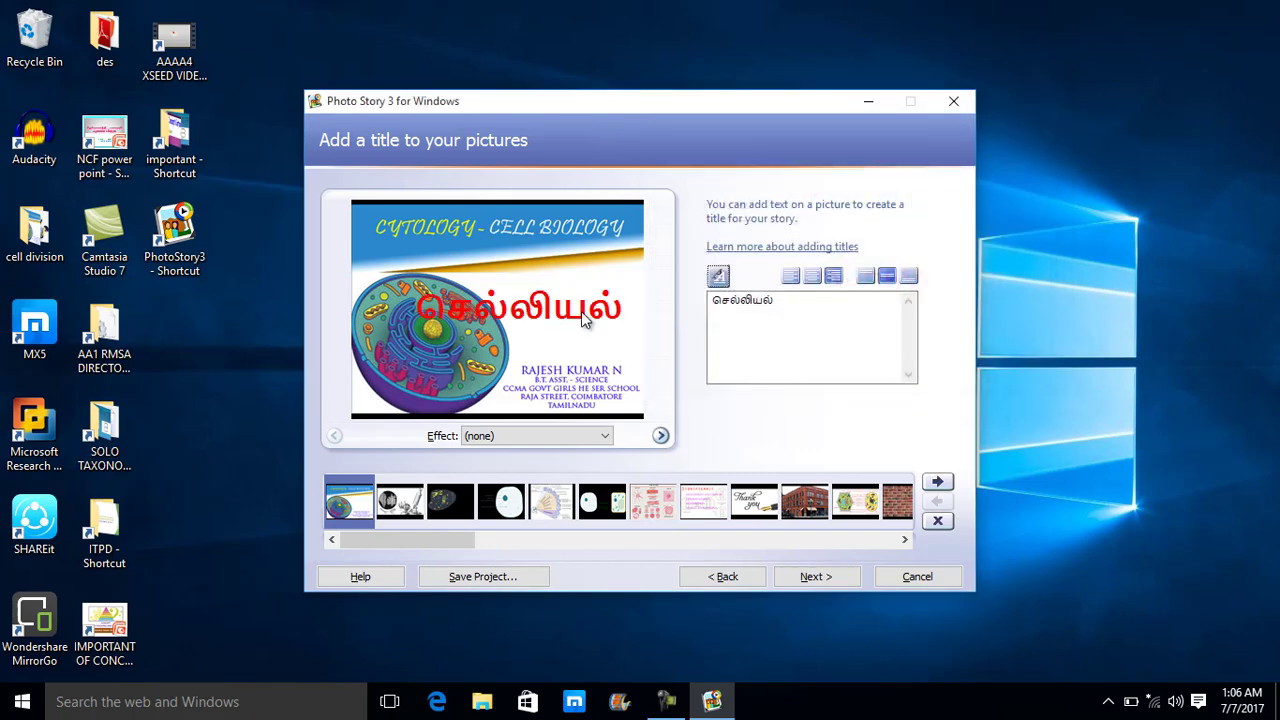
Set the title's font size to 22 and try the top placement before returning the text to the vertical middle
left_click(717, 276)
left_click(716, 268)
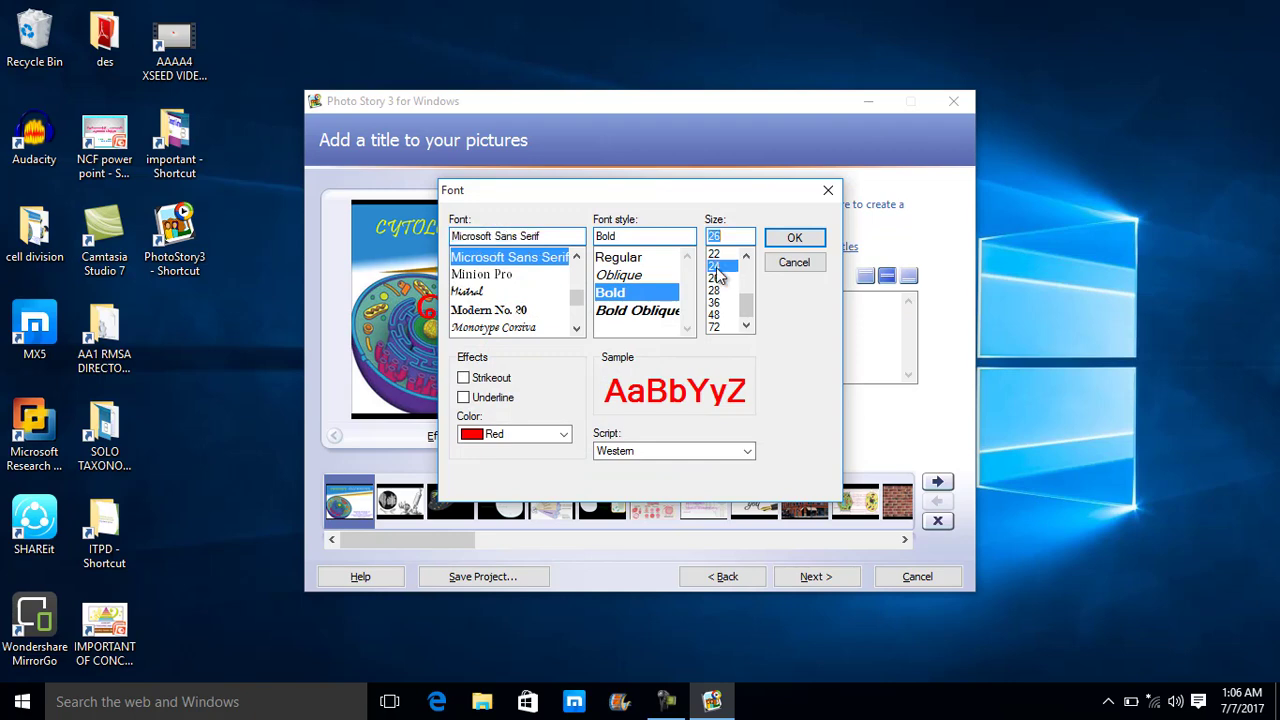
left_click(714, 254)
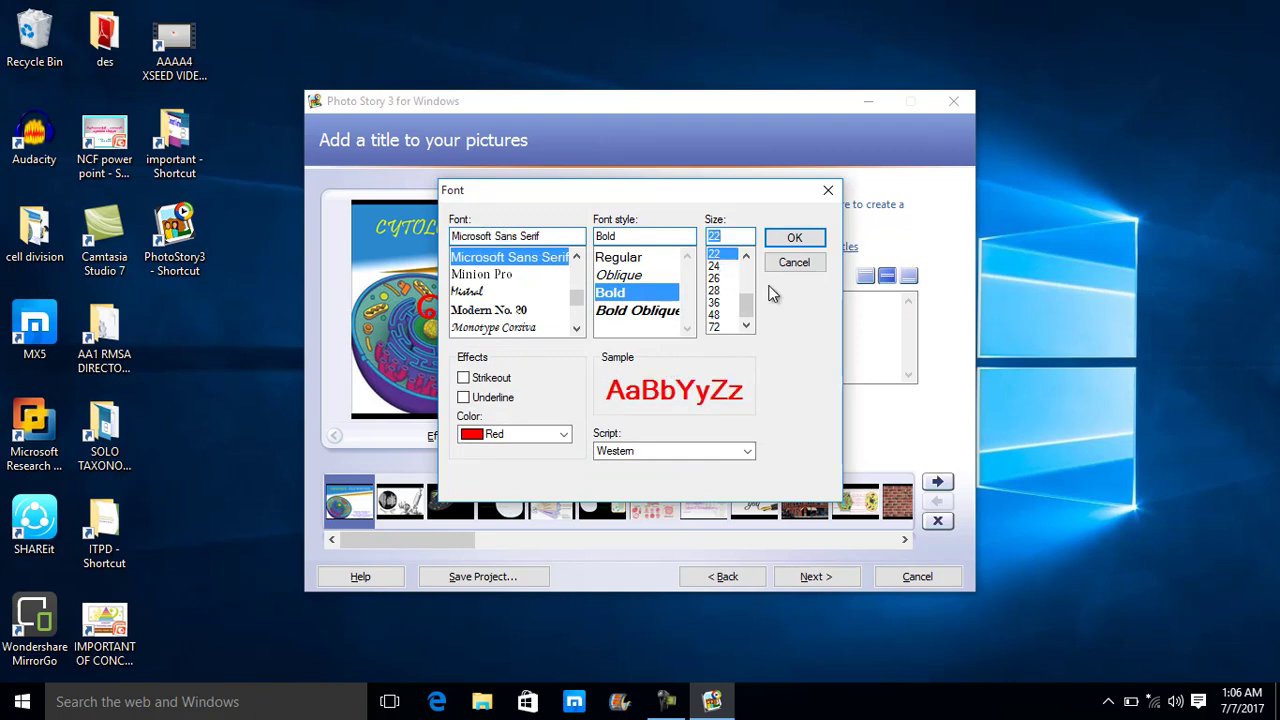
left_click(782, 242)
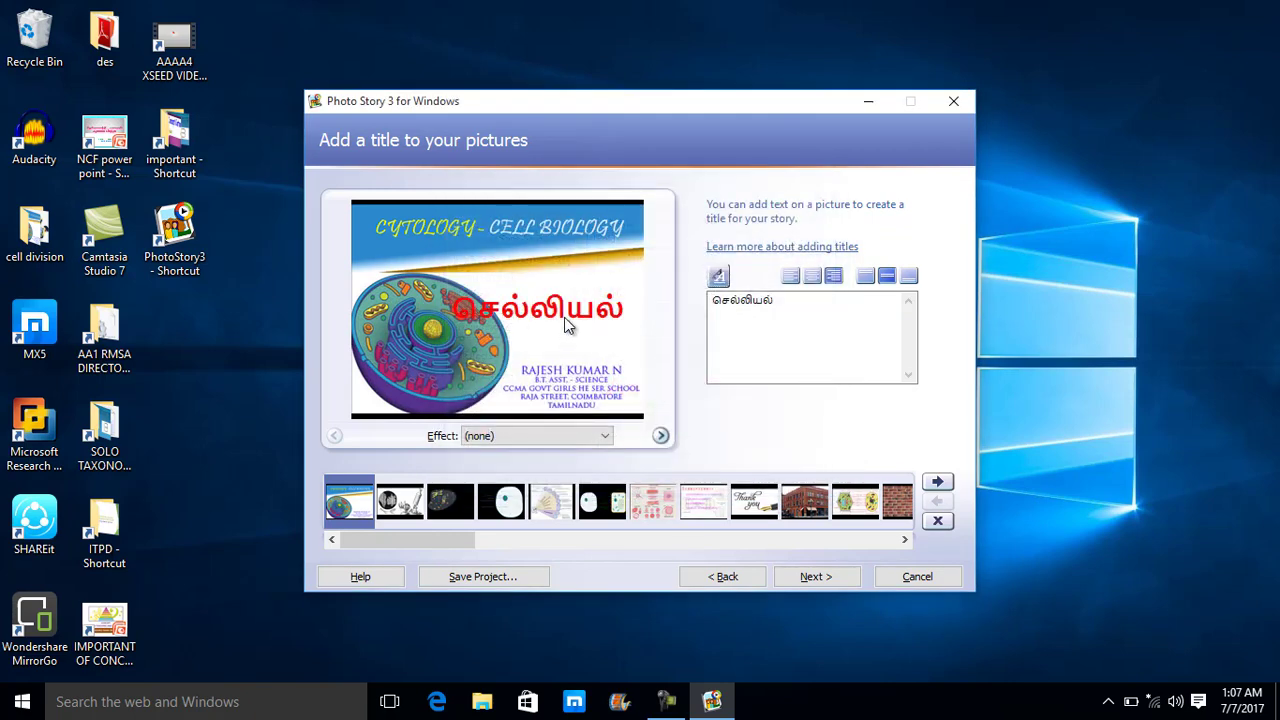
left_click(864, 276)
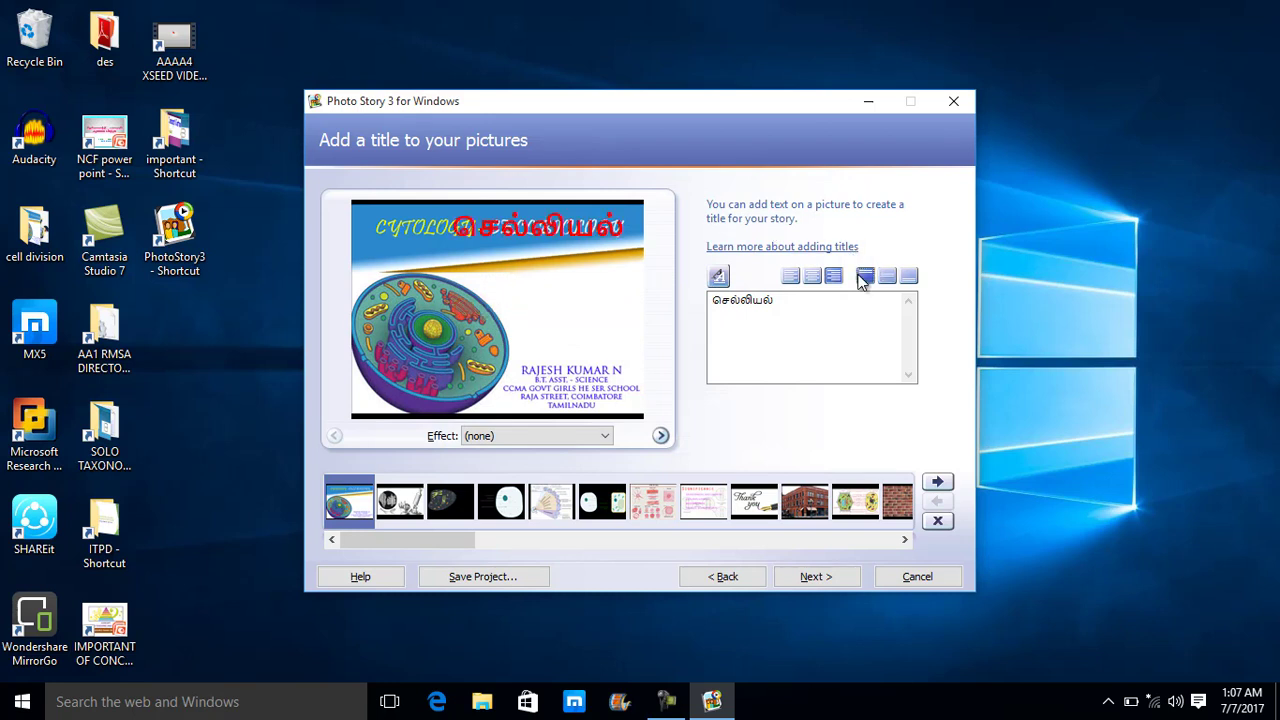
left_click(886, 277)
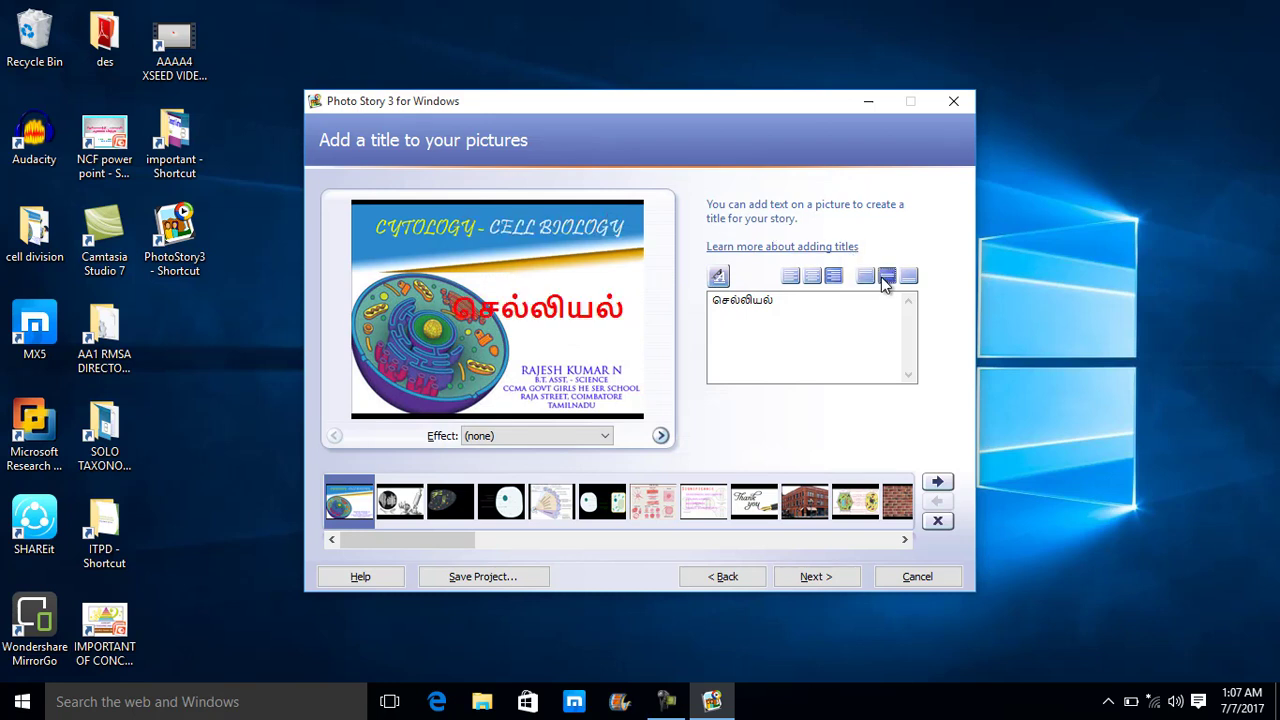
Proceed to narration and motion, and save the Page Curl, Up transition for the first picture
left_click(821, 580)
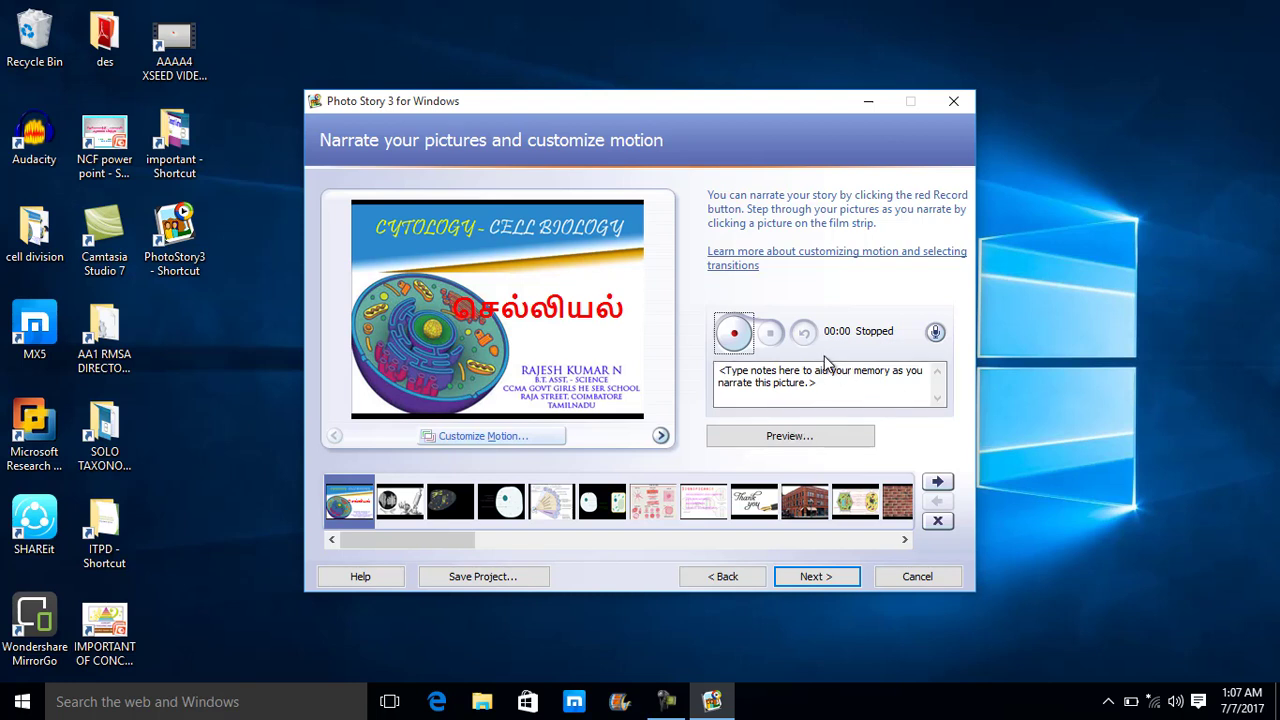
left_click(508, 446)
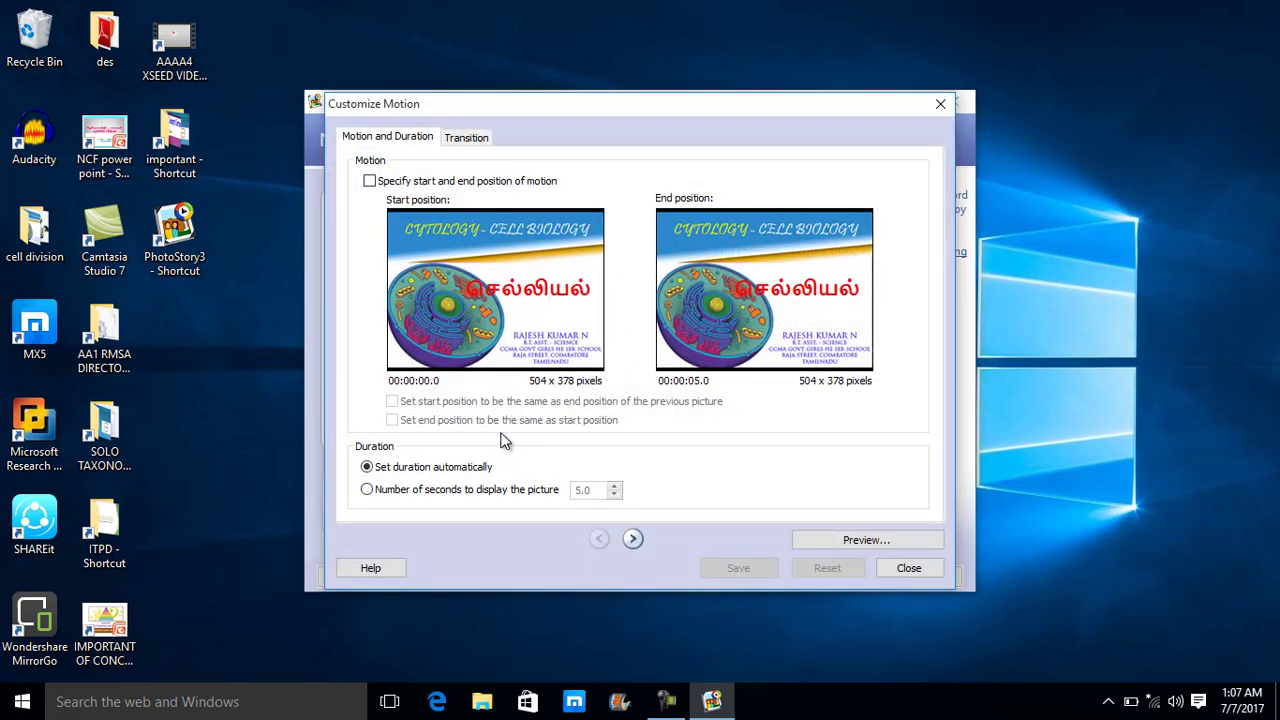
left_click(452, 142)
left_click(513, 342)
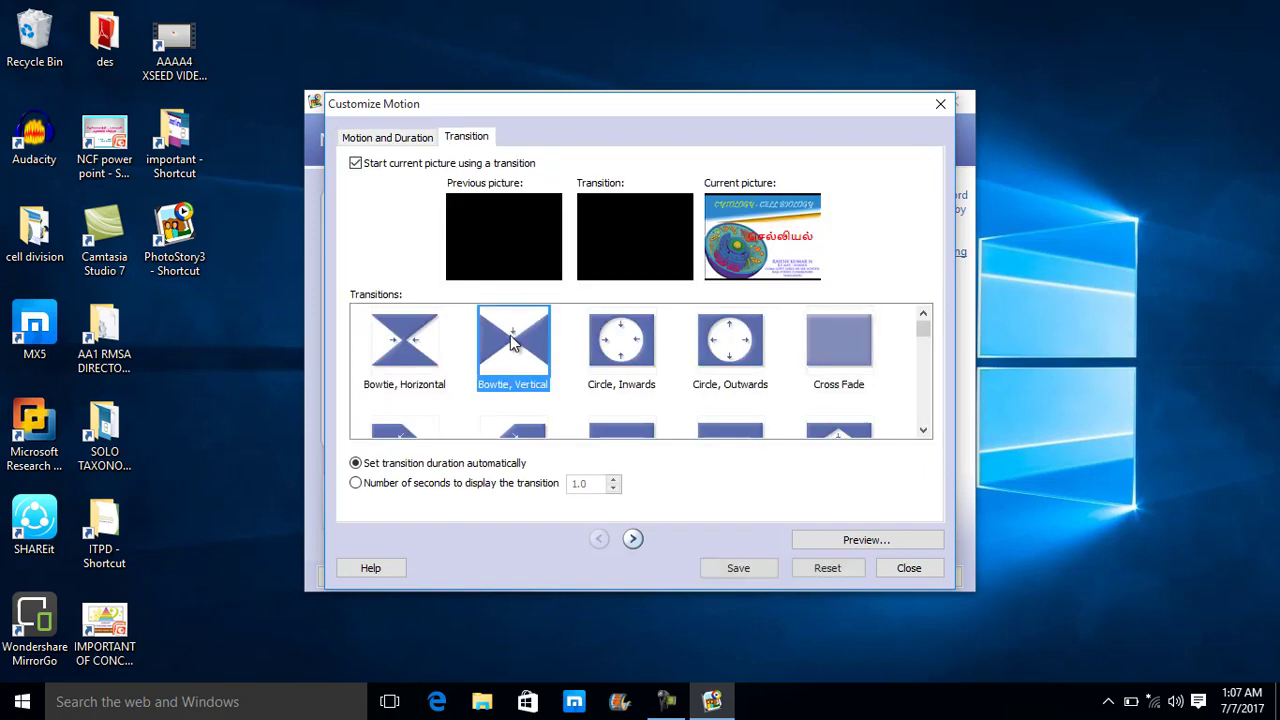
left_click(618, 360)
left_click(758, 354)
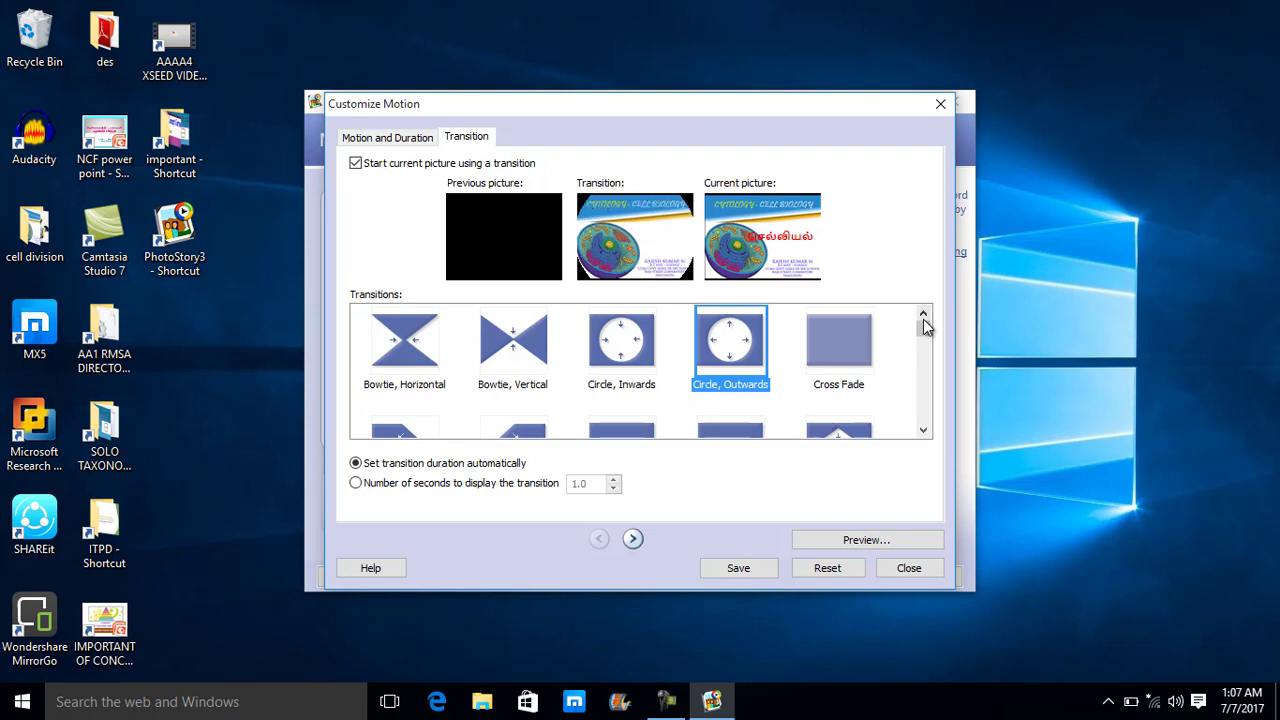
left_click_drag(923, 328, 910, 373)
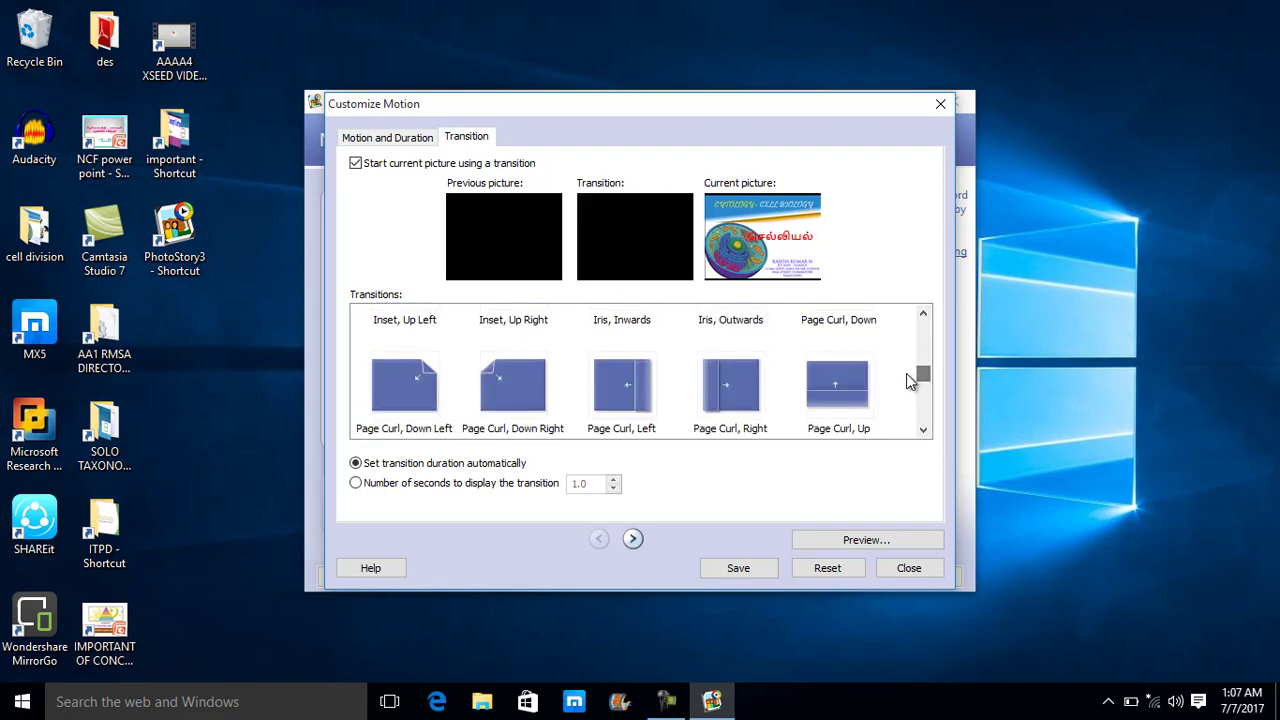
left_click(826, 380)
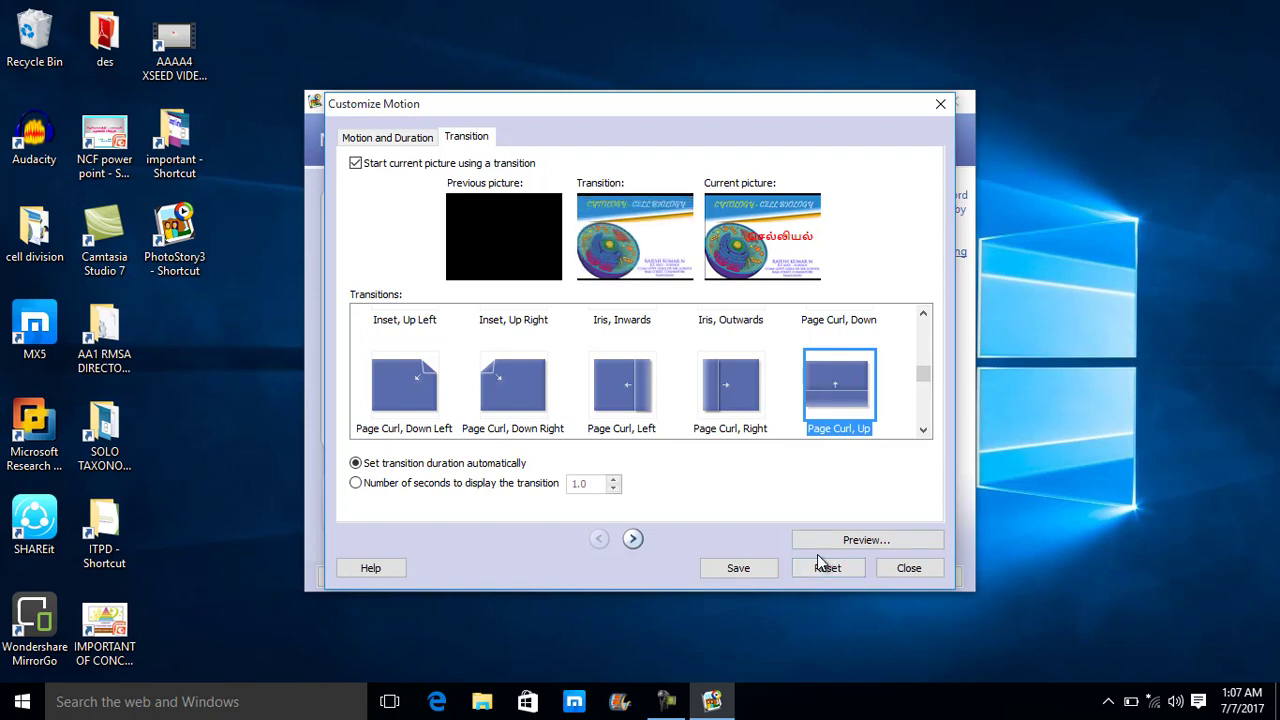
left_click(757, 565)
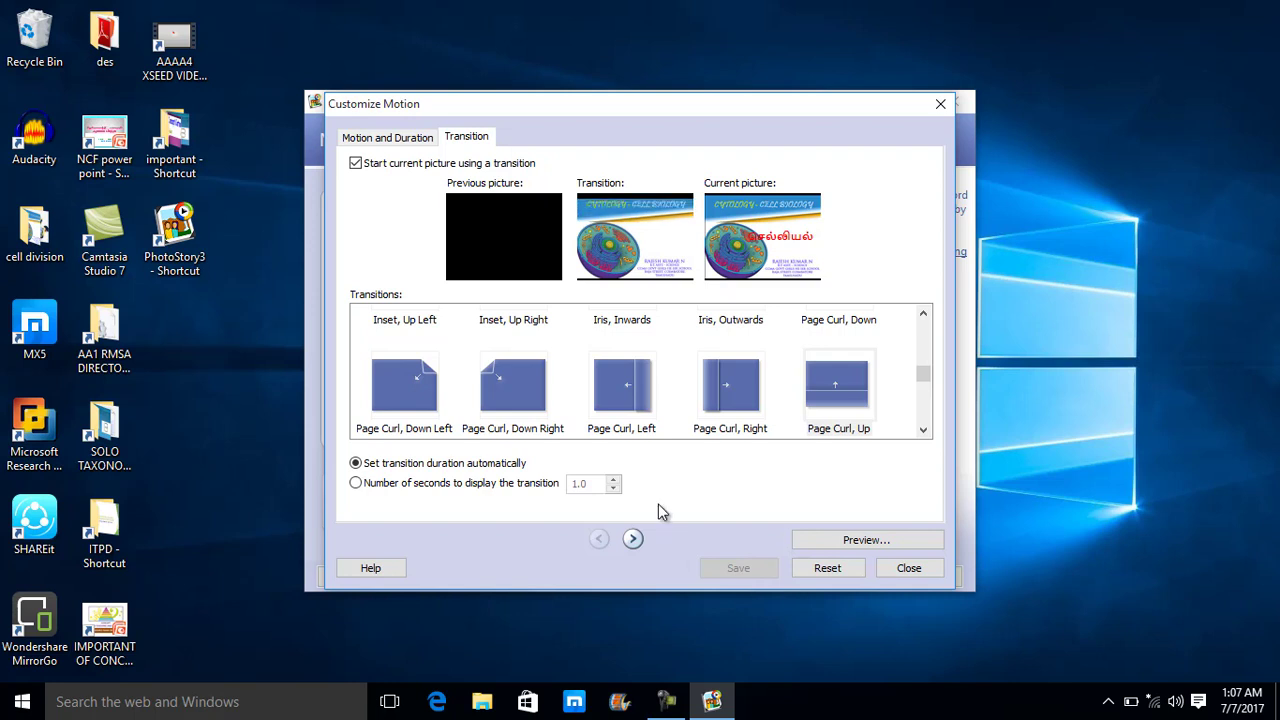
Preview the story with the chosen transition and proceed from the motion settings to adding background music
left_click(820, 536)
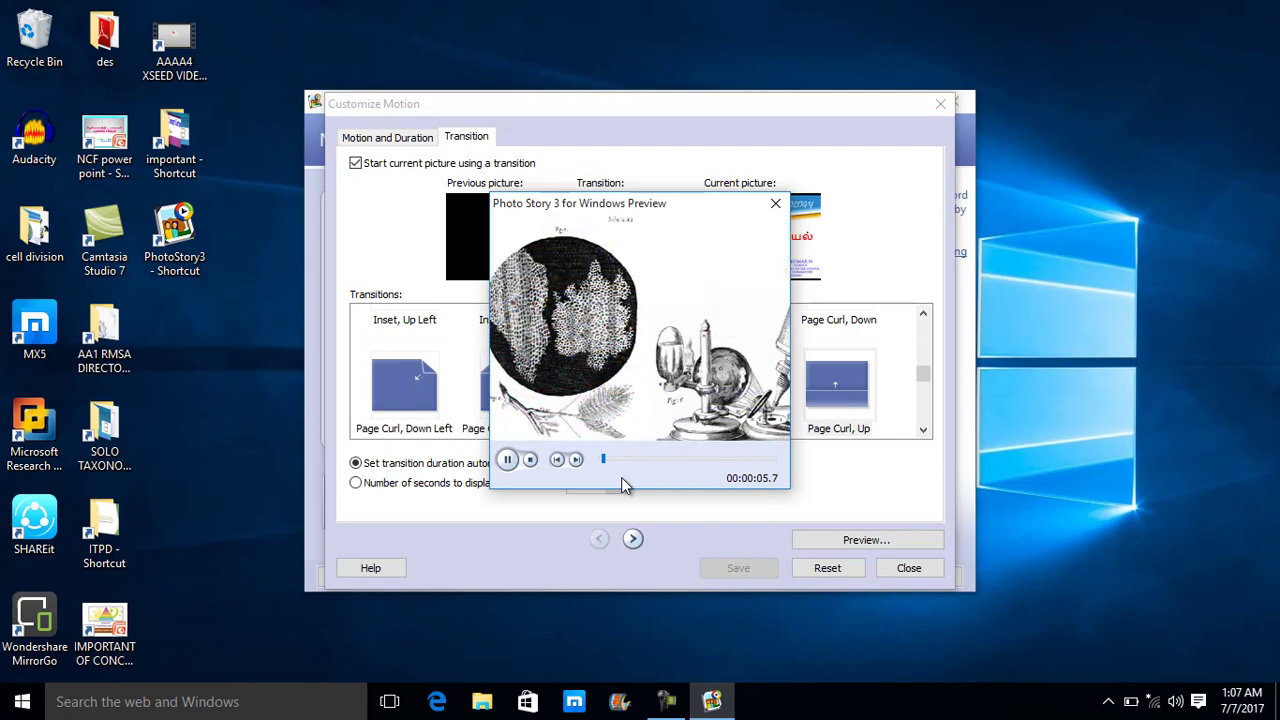
left_click(775, 203)
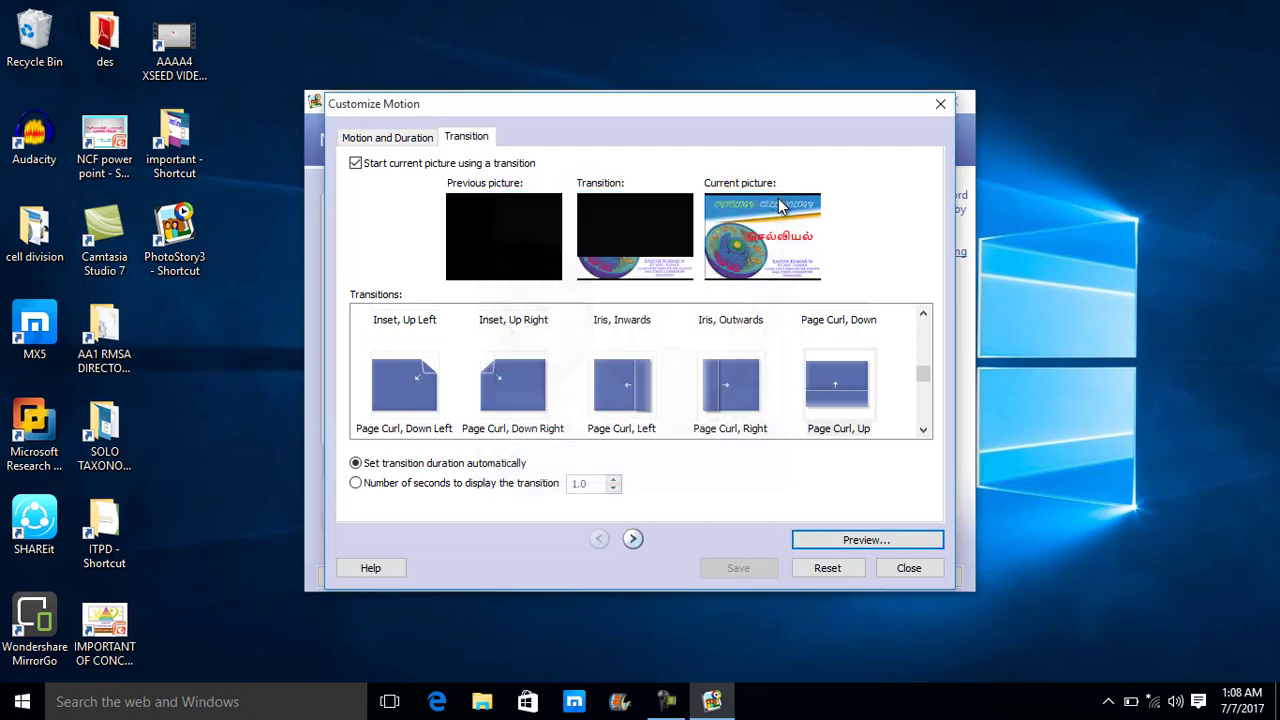
left_click(920, 569)
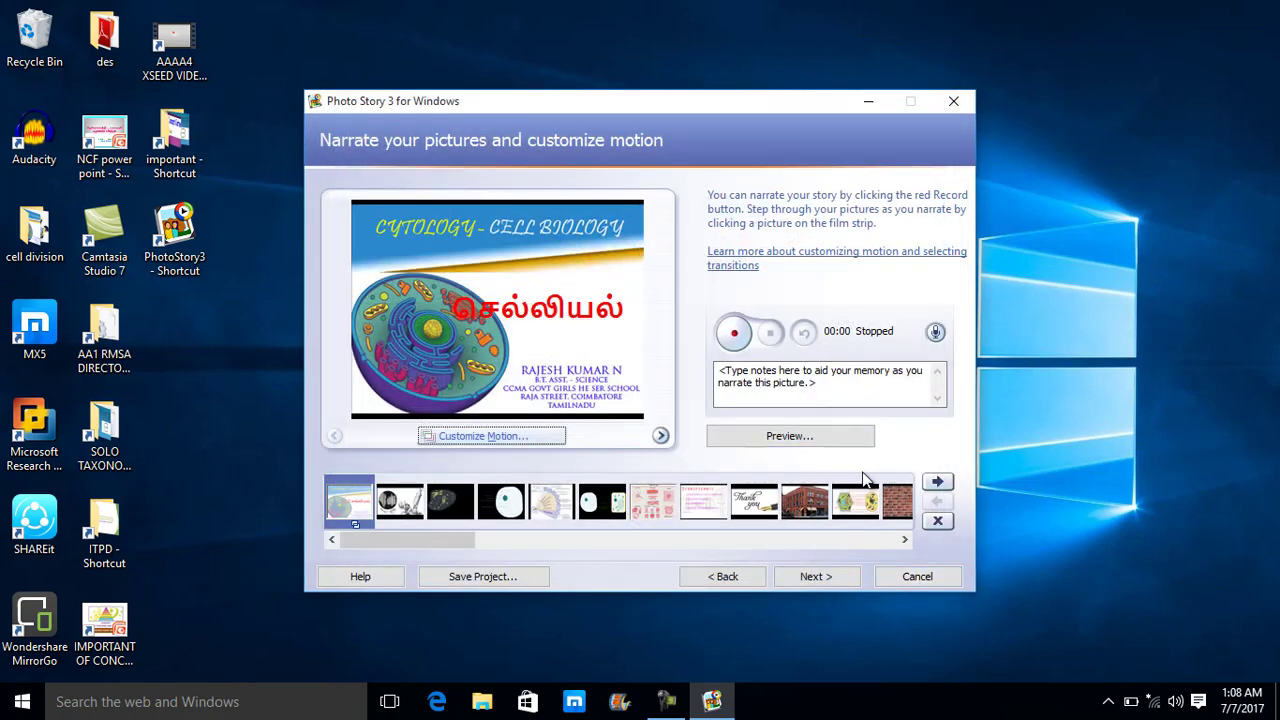
left_click(782, 575)
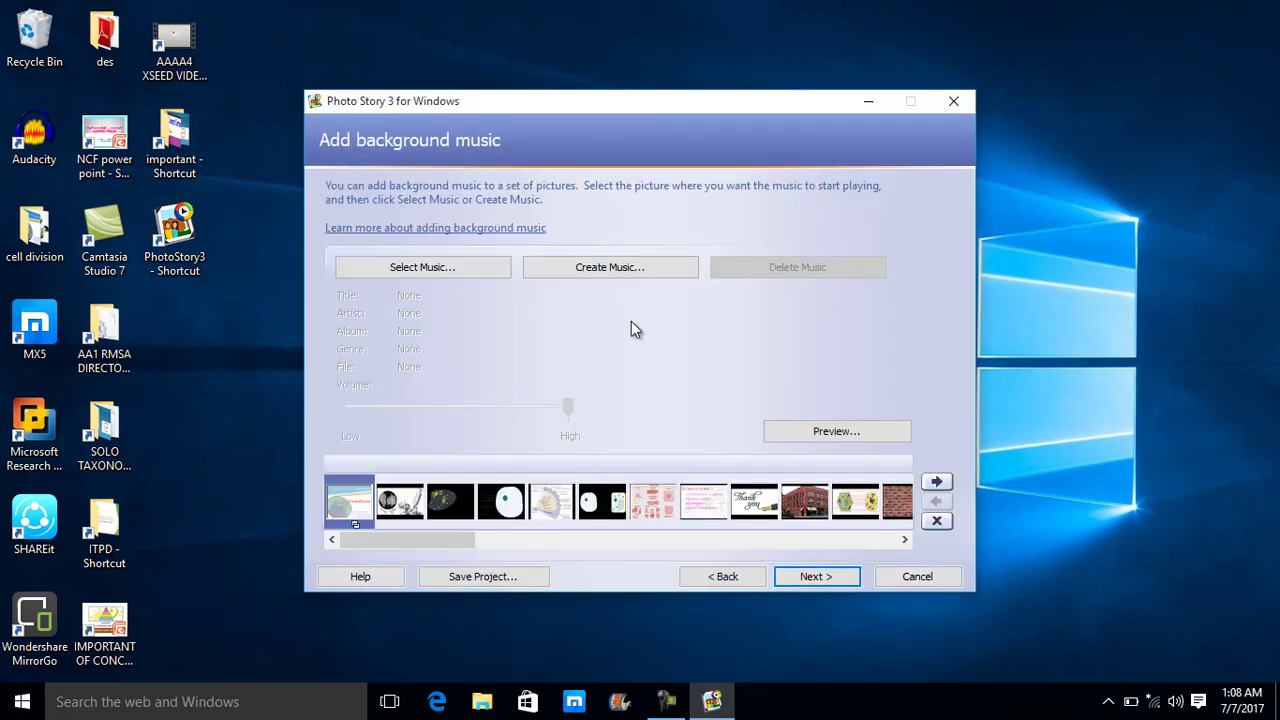
left_click(489, 270)
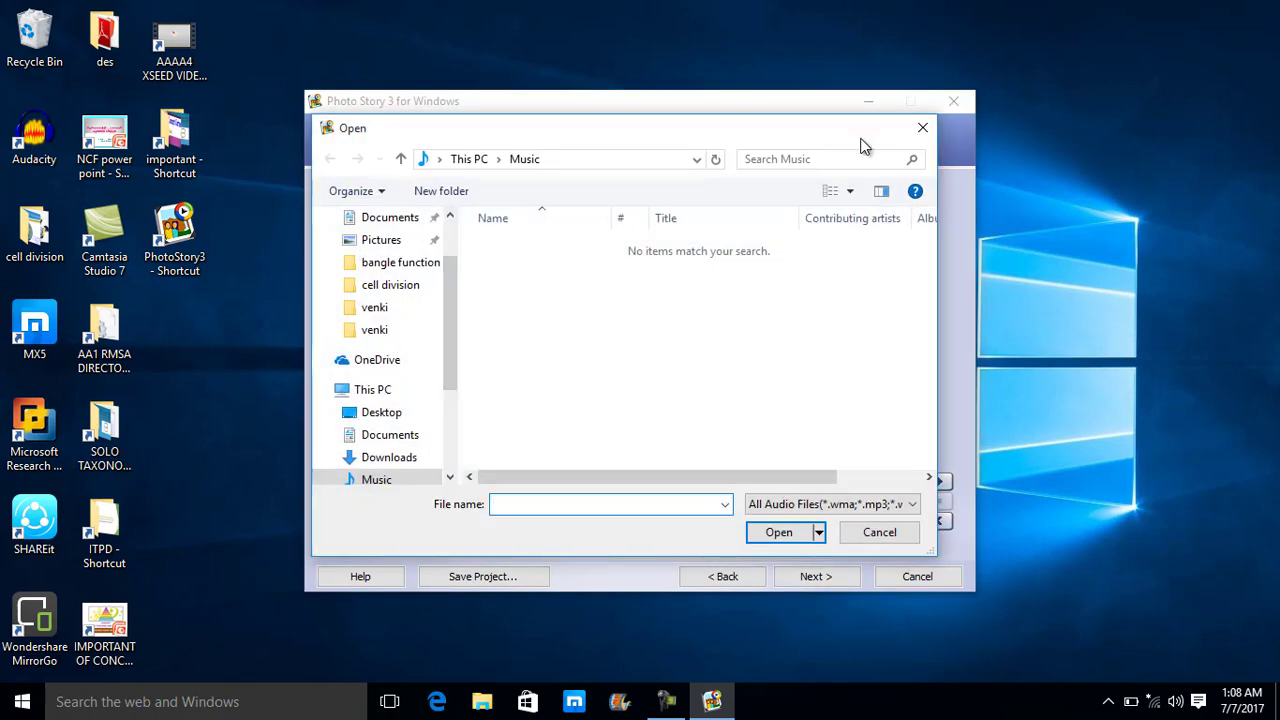
left_click(922, 128)
left_click(460, 270)
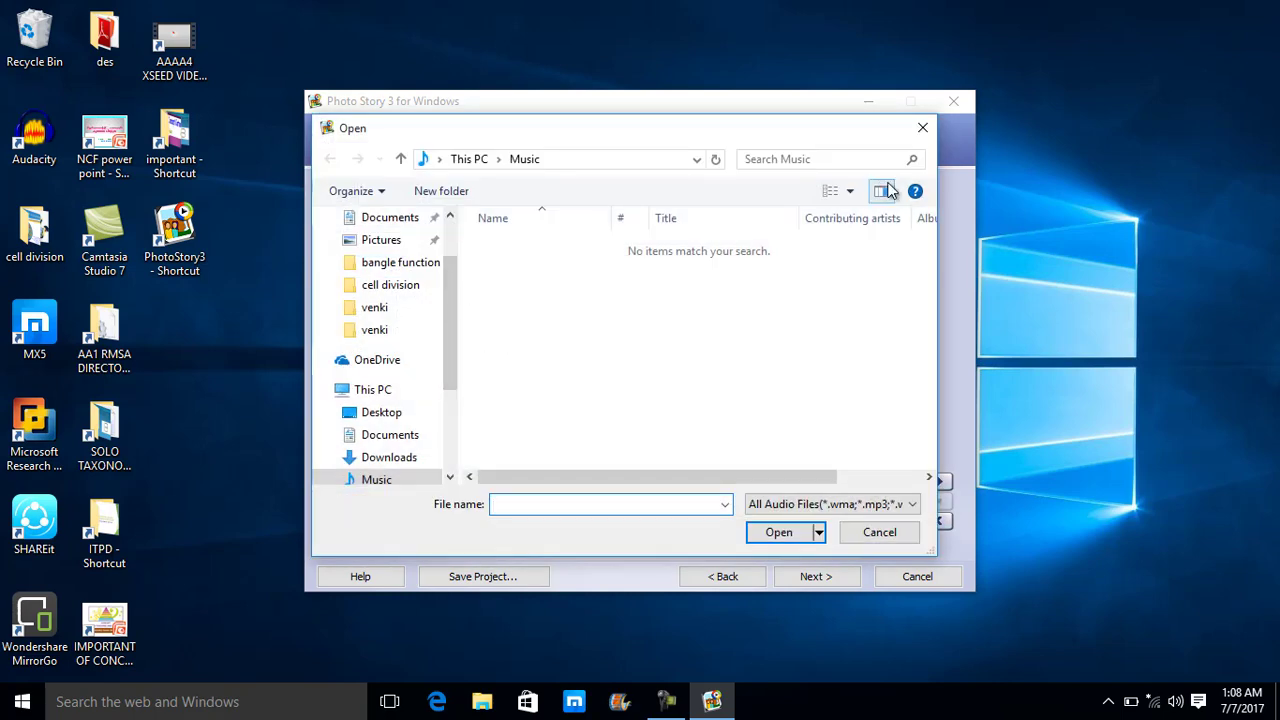
left_click(922, 128)
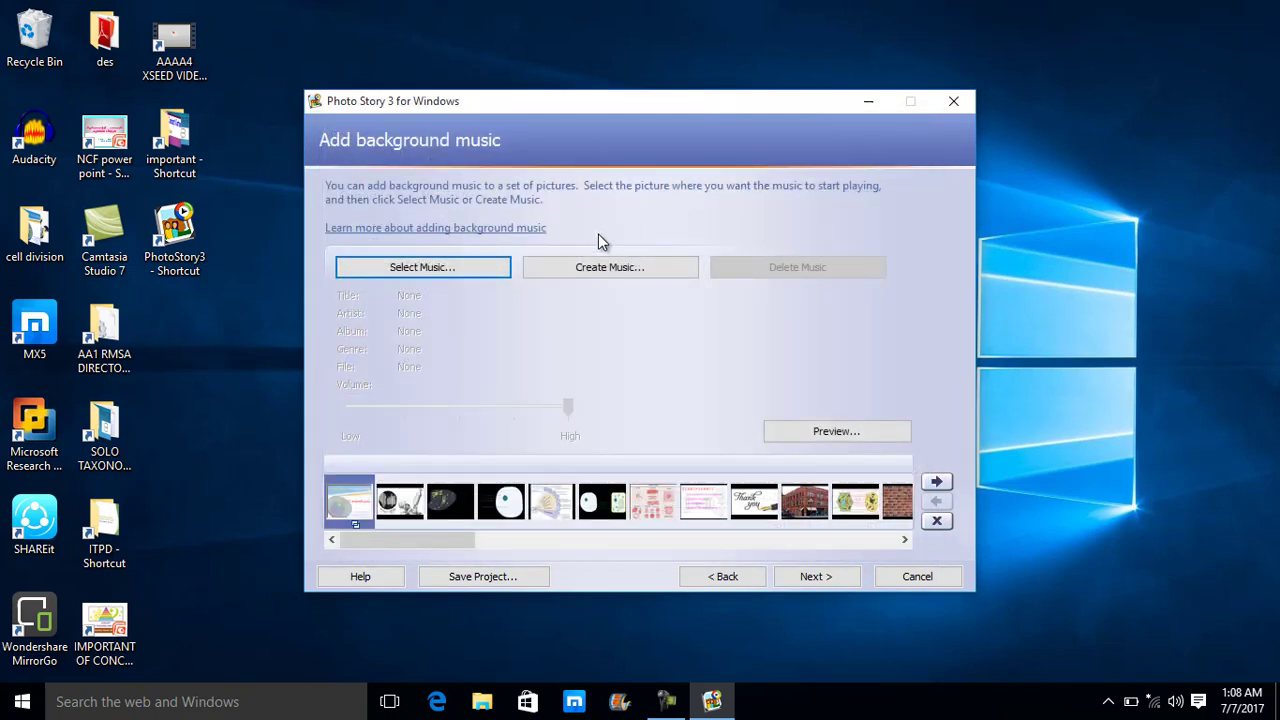
Create custom background music in the Classical: Amadeus style with the Outer Space band and Sentimental mood, sampling it before applying it
left_click(599, 274)
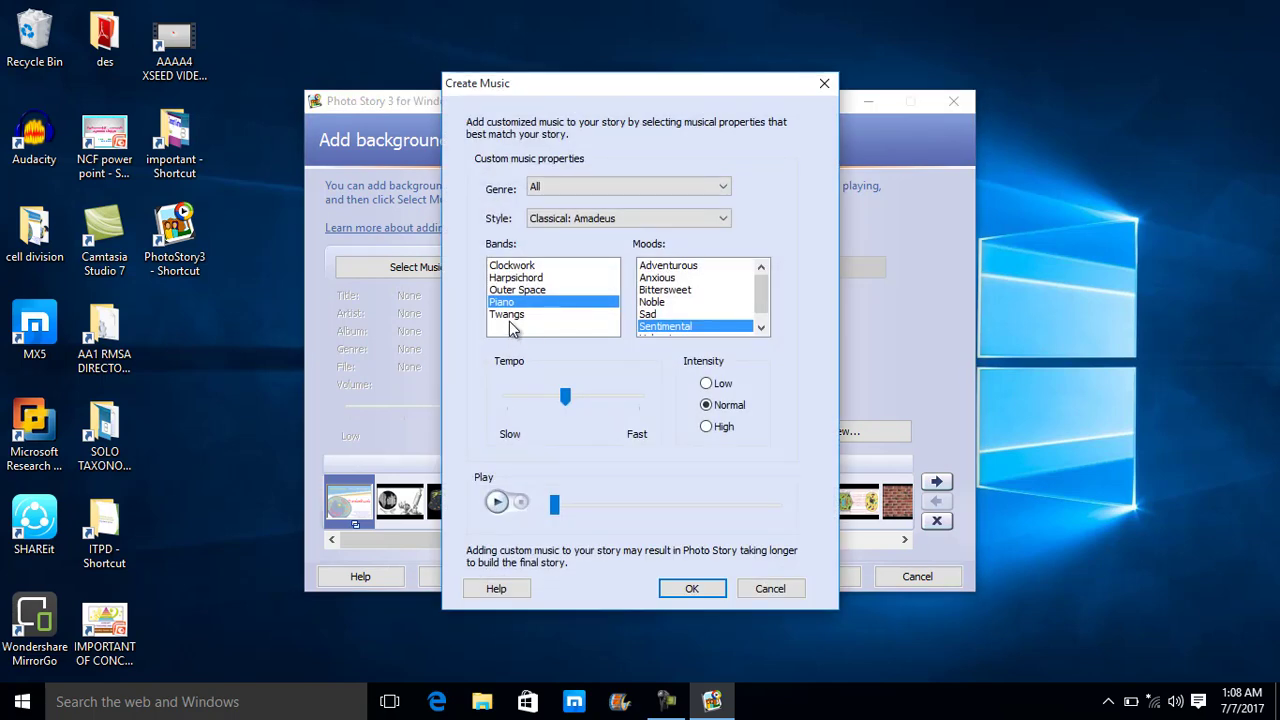
left_click(524, 290)
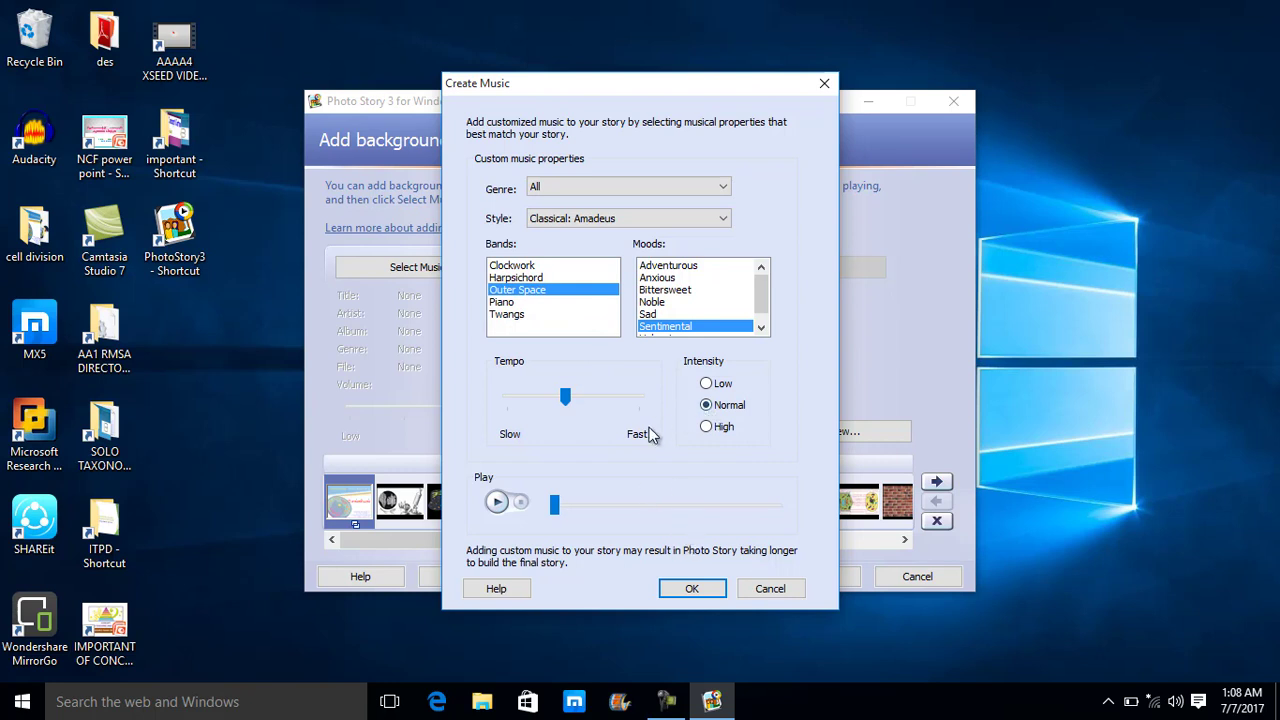
left_click(497, 502)
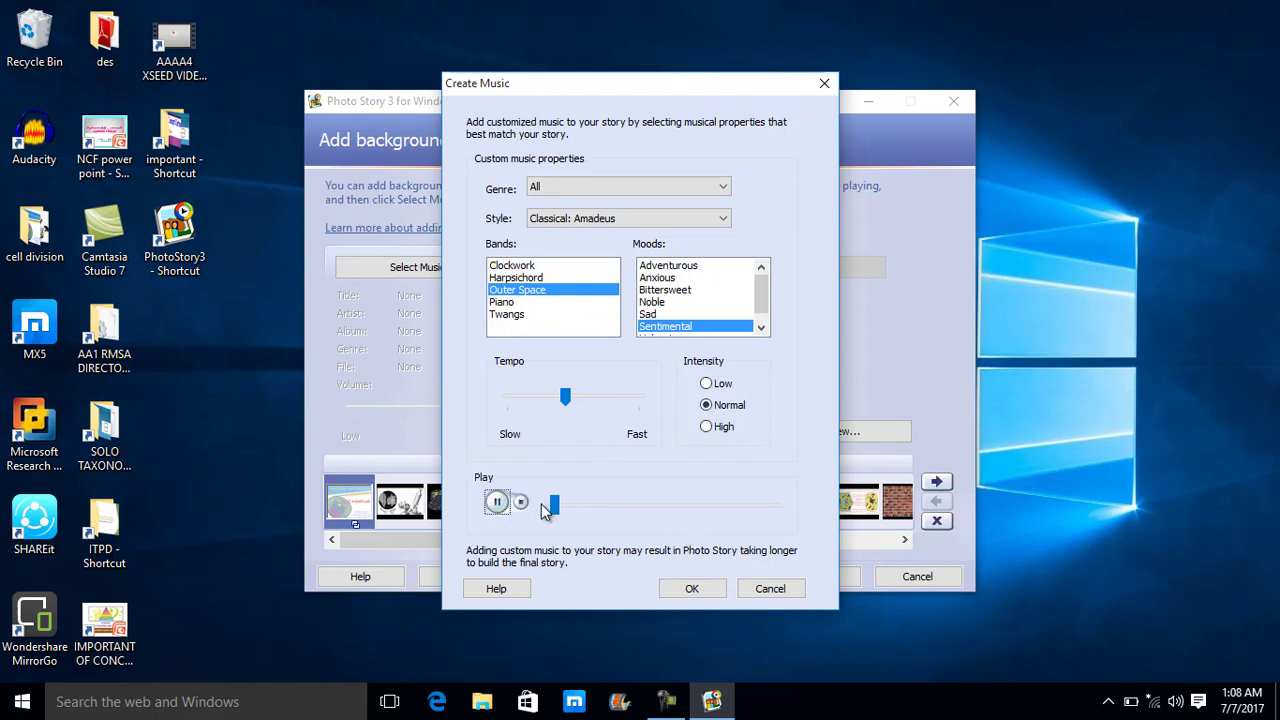
left_click(586, 508)
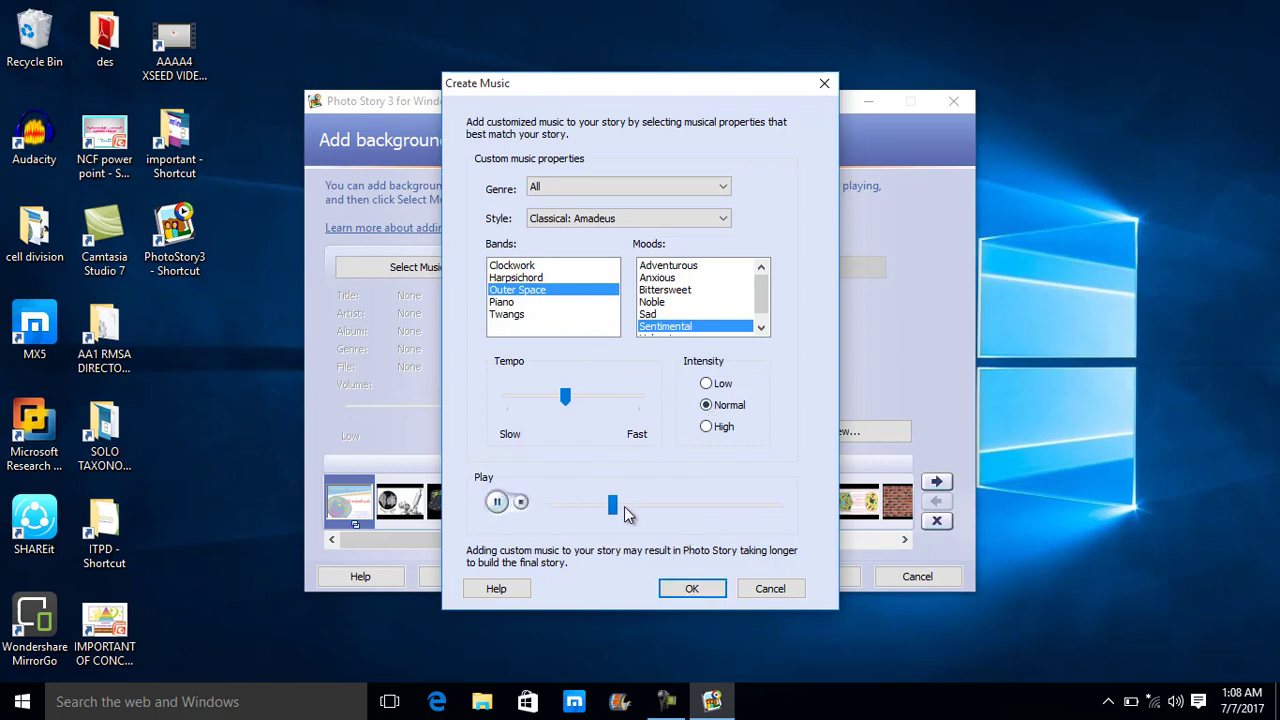
left_click(690, 592)
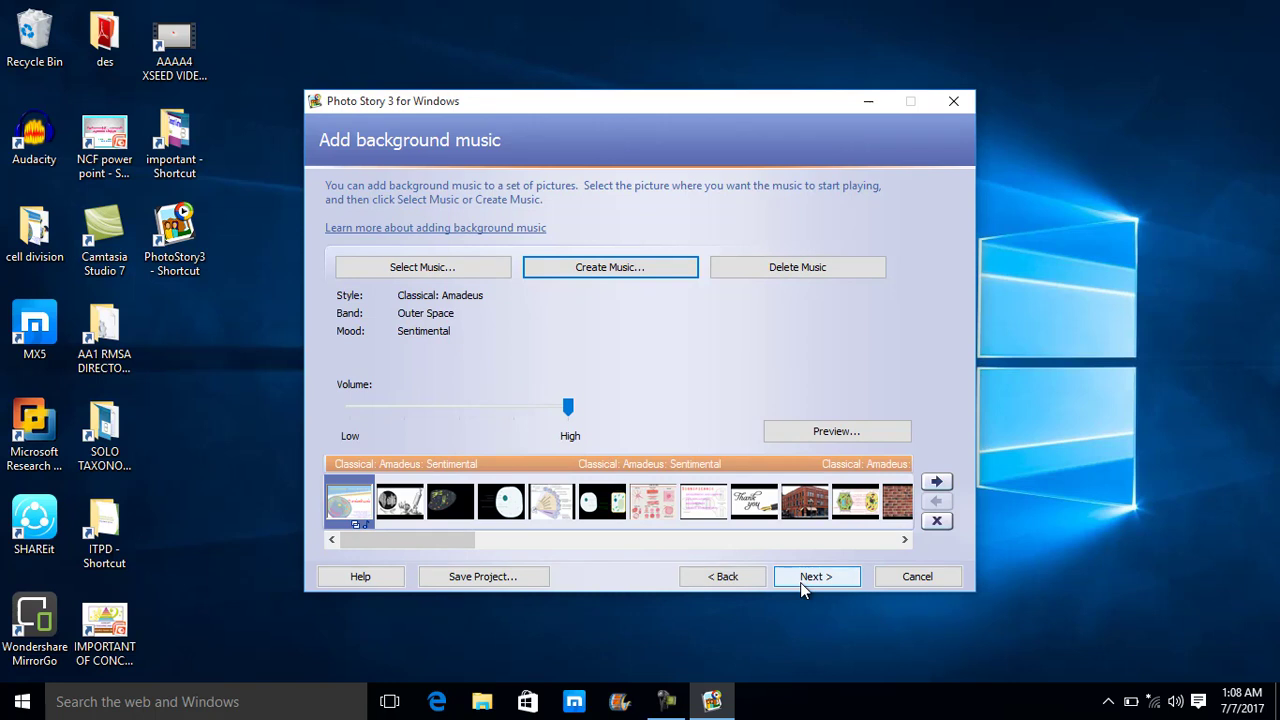
Preview the story with its background music, close the preview and proceed to saving the story
left_click(808, 434)
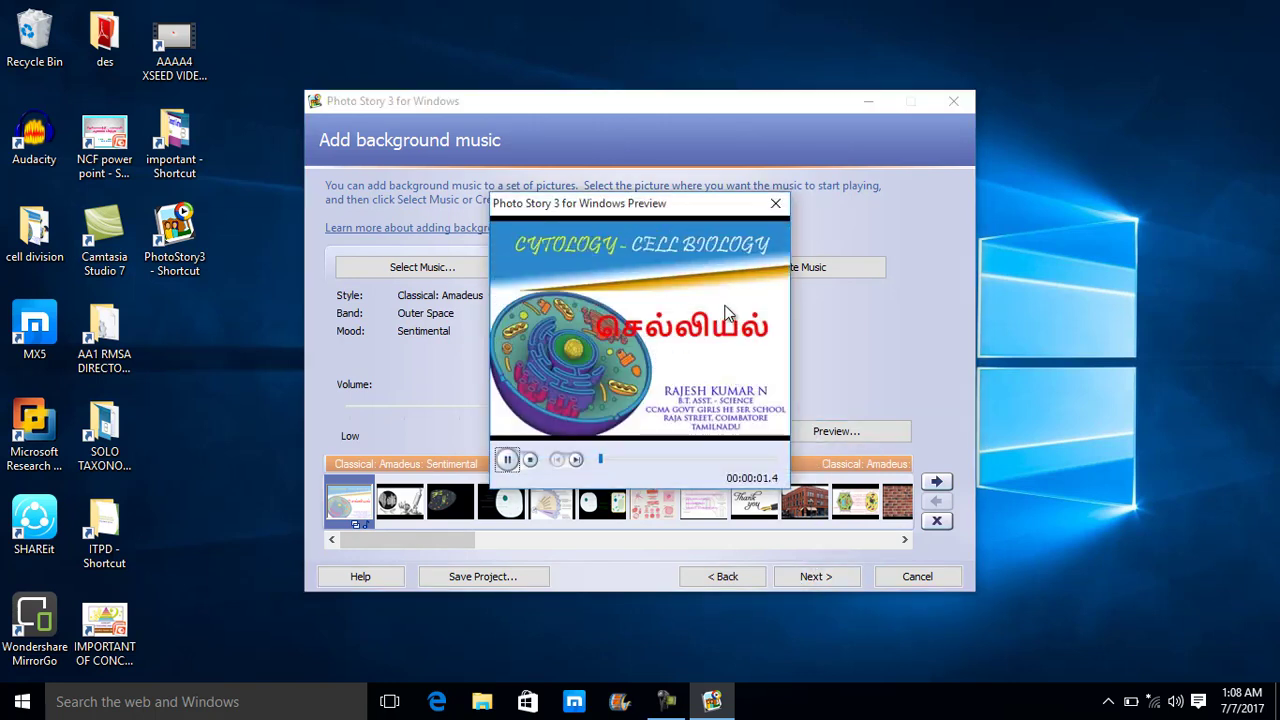
left_click(777, 205)
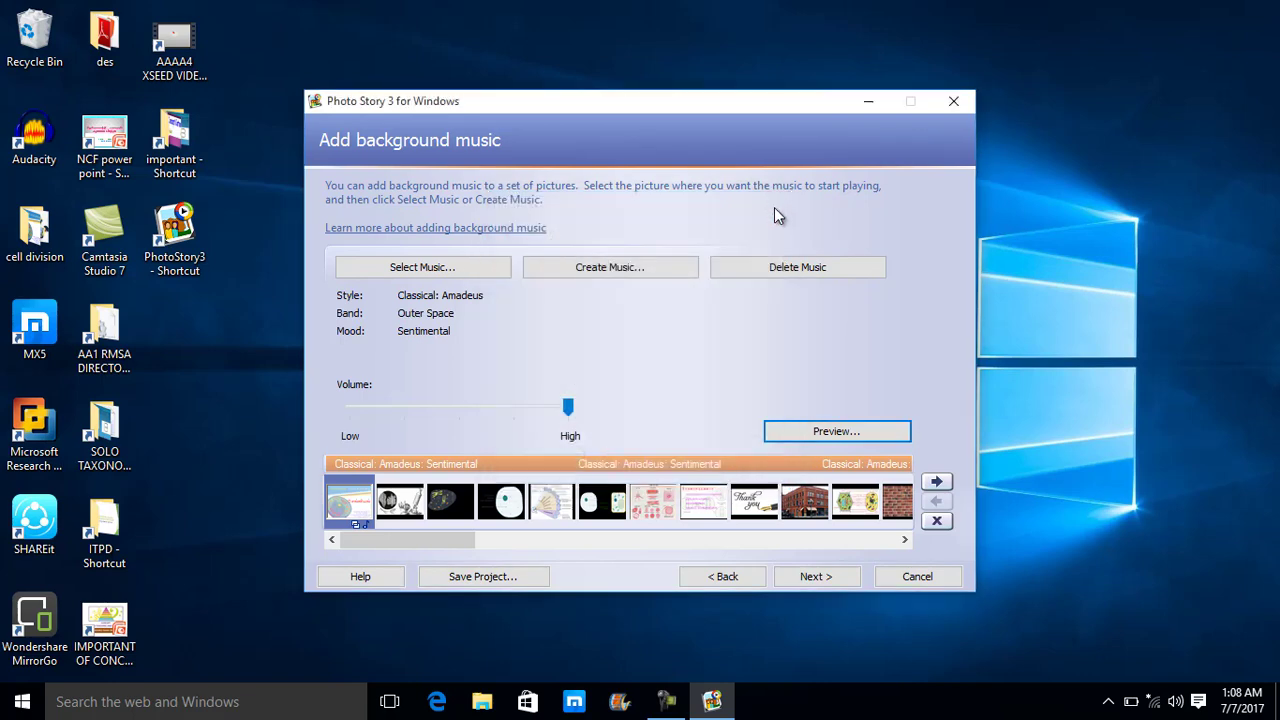
left_click(810, 578)
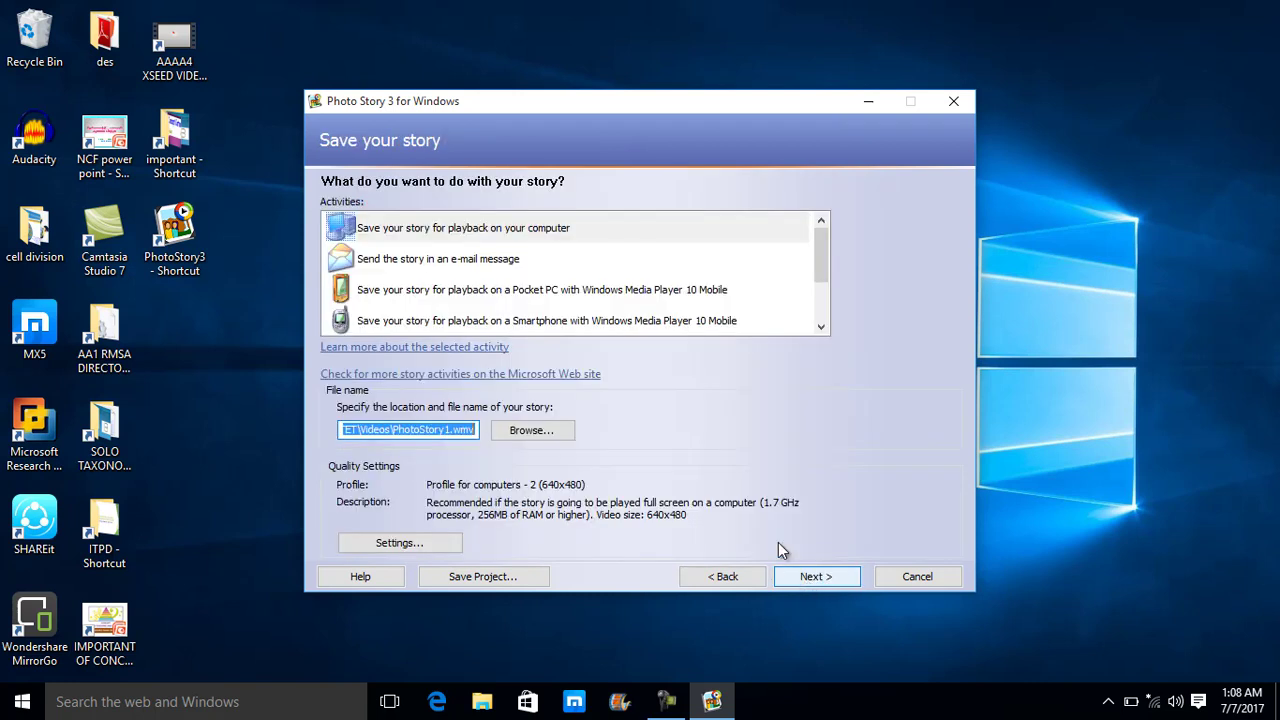
Set the story's output file to the Desktop under the name "first demo" as a Windows Media Video file
left_click(562, 432)
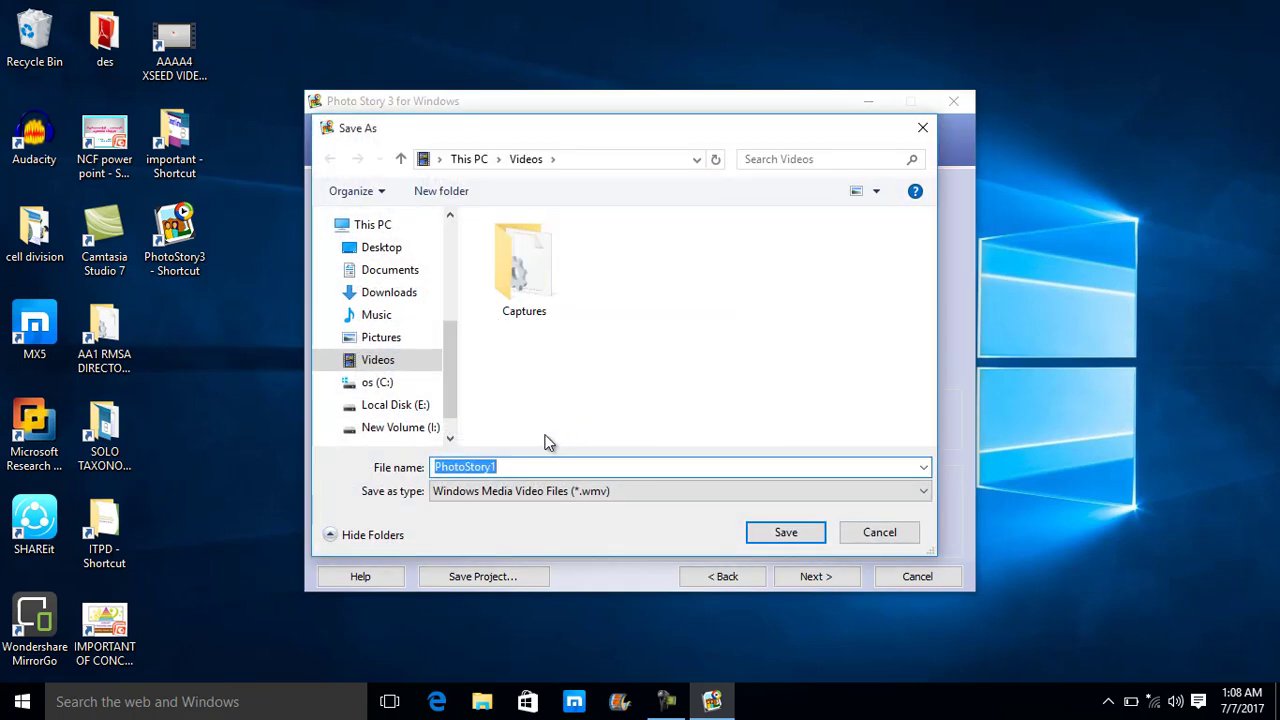
left_click(393, 249)
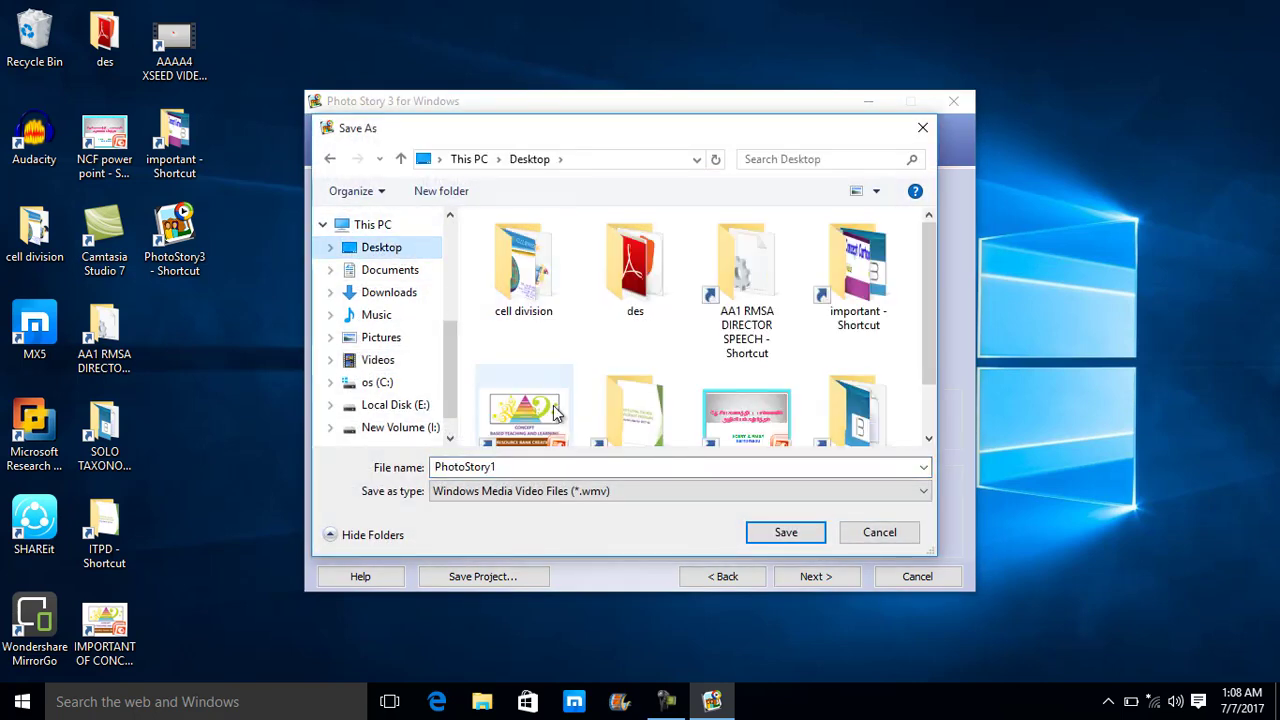
double_click(494, 467)
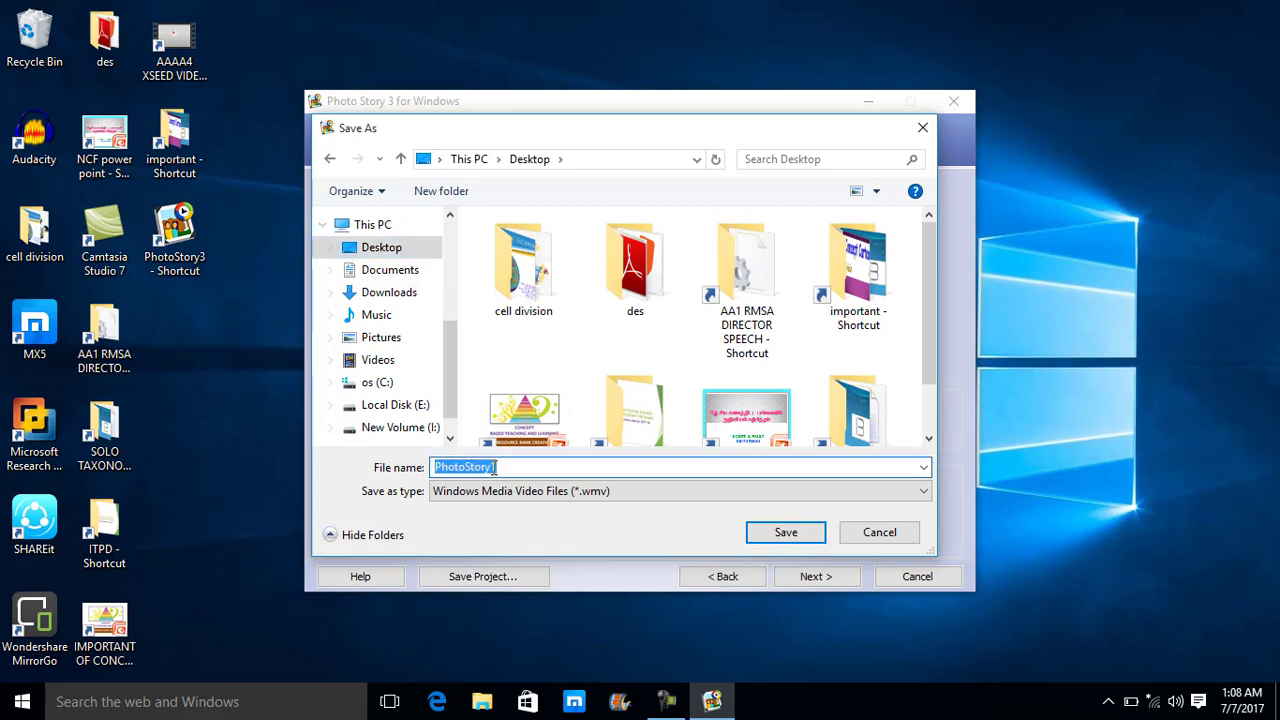
type("first demo")
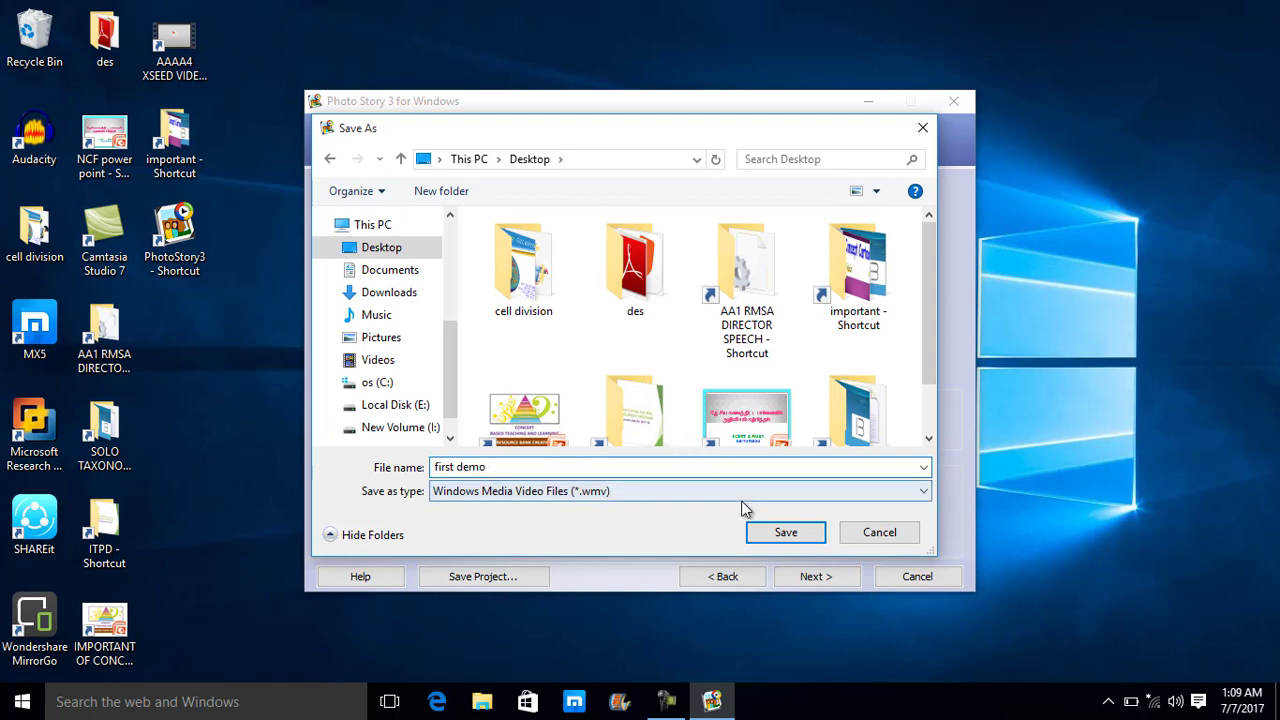
left_click(768, 531)
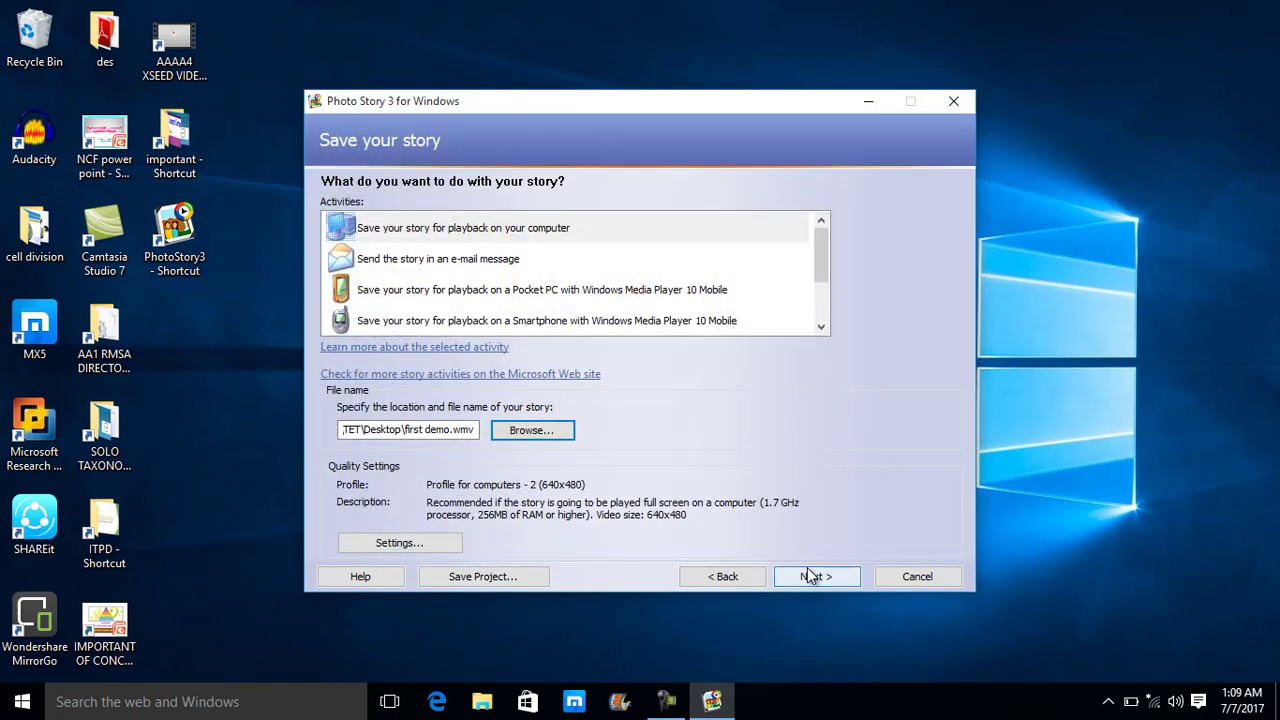
Try the Smartphone playback activity for the story, and return to saving it for playback on the computer
left_click_drag(820, 260, 816, 308)
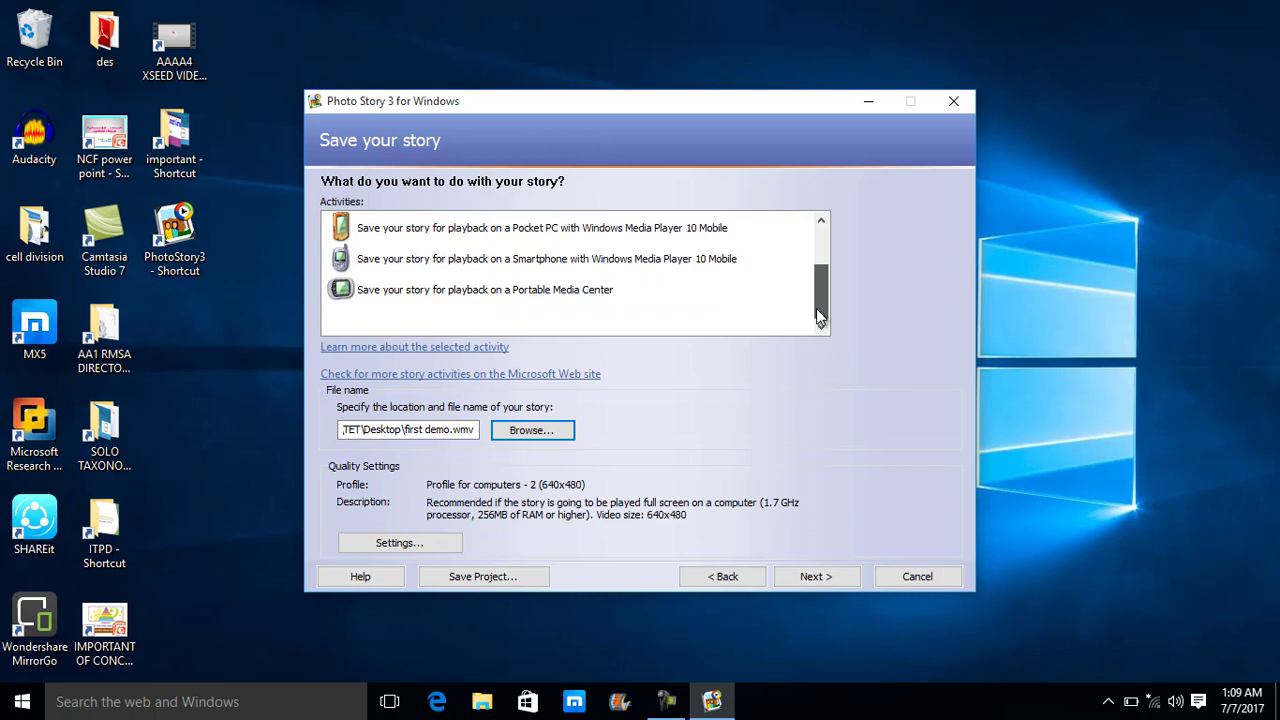
left_click(626, 262)
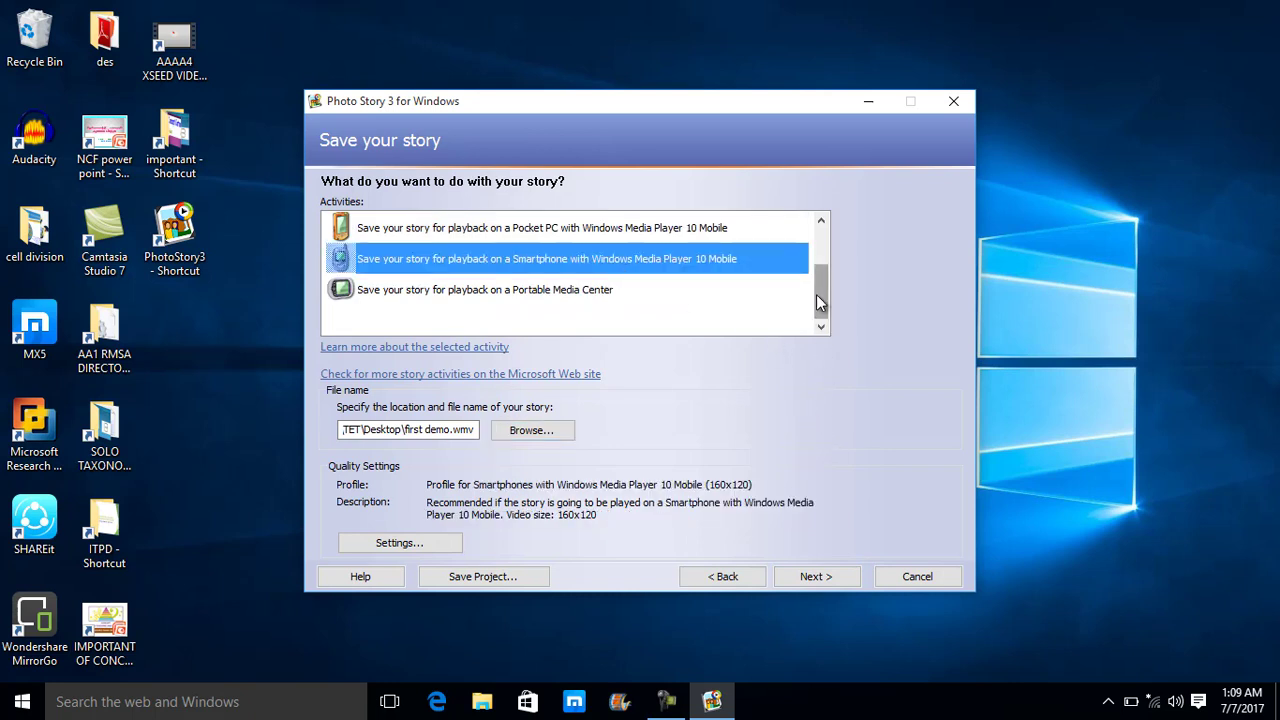
left_click_drag(816, 294, 817, 245)
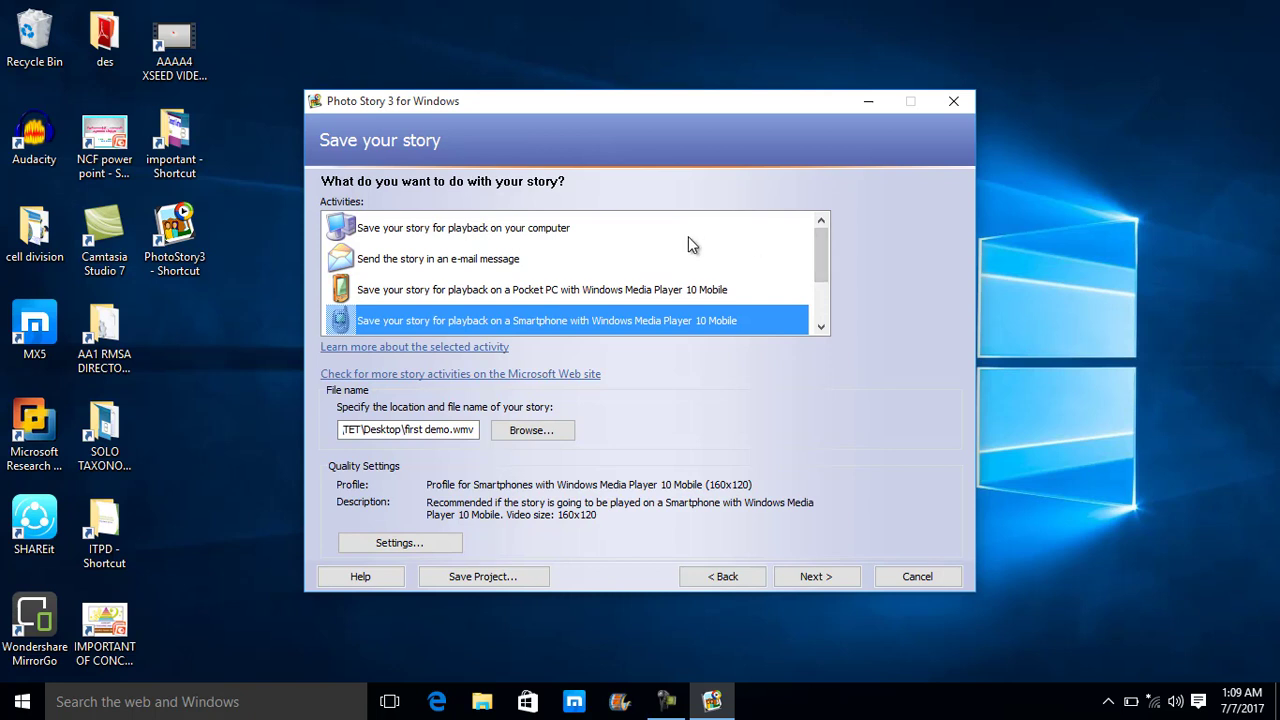
left_click(611, 229)
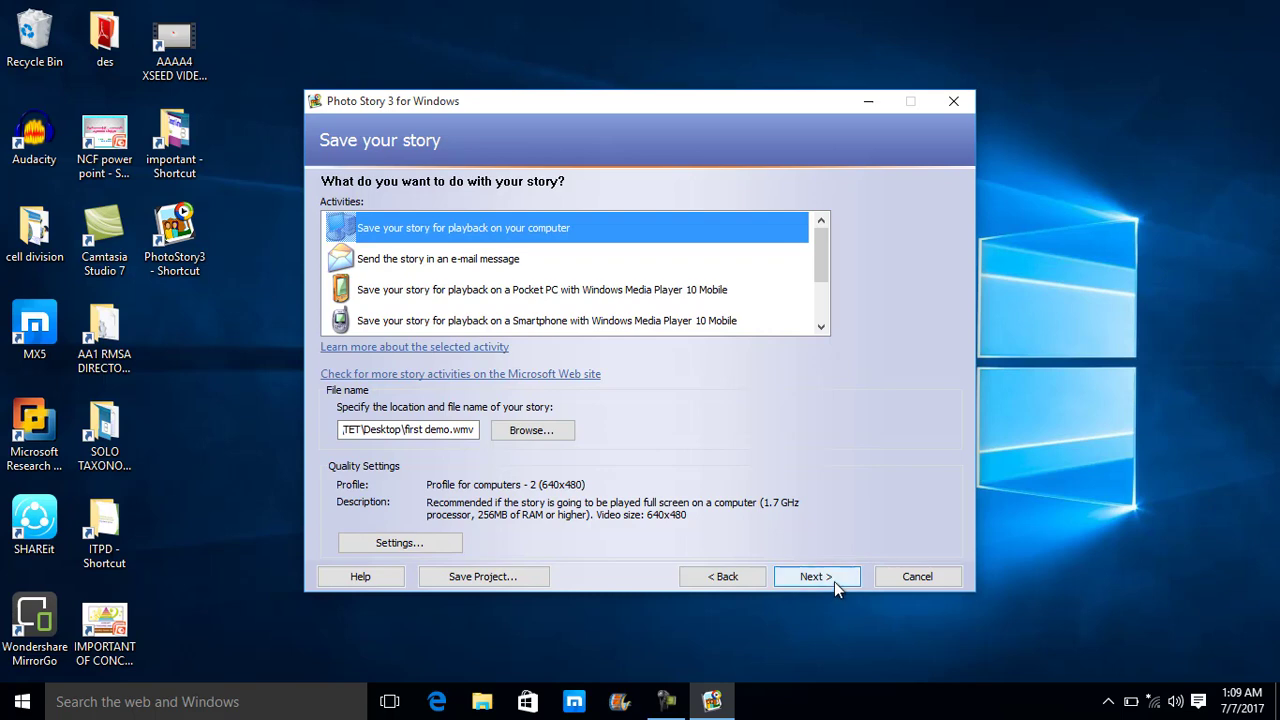
Set the quality profile to Profile for computers - 3 (800x600) and start building the story
left_click(452, 542)
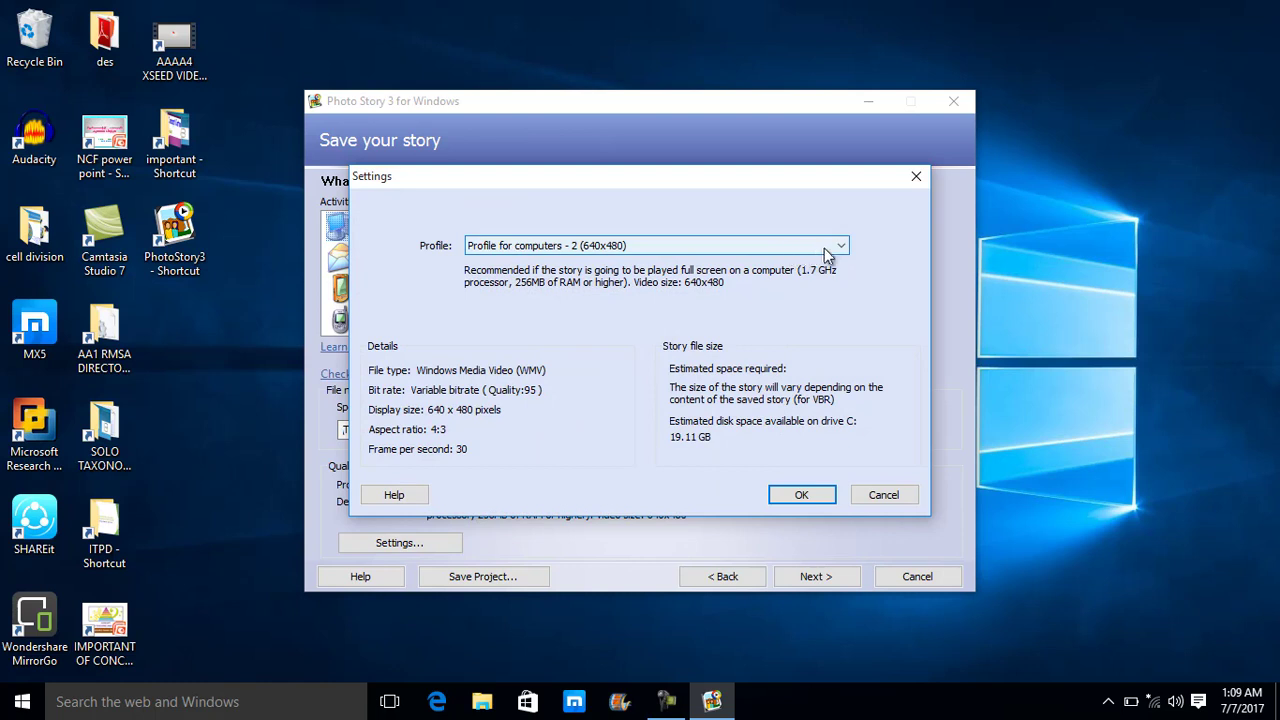
left_click(828, 250)
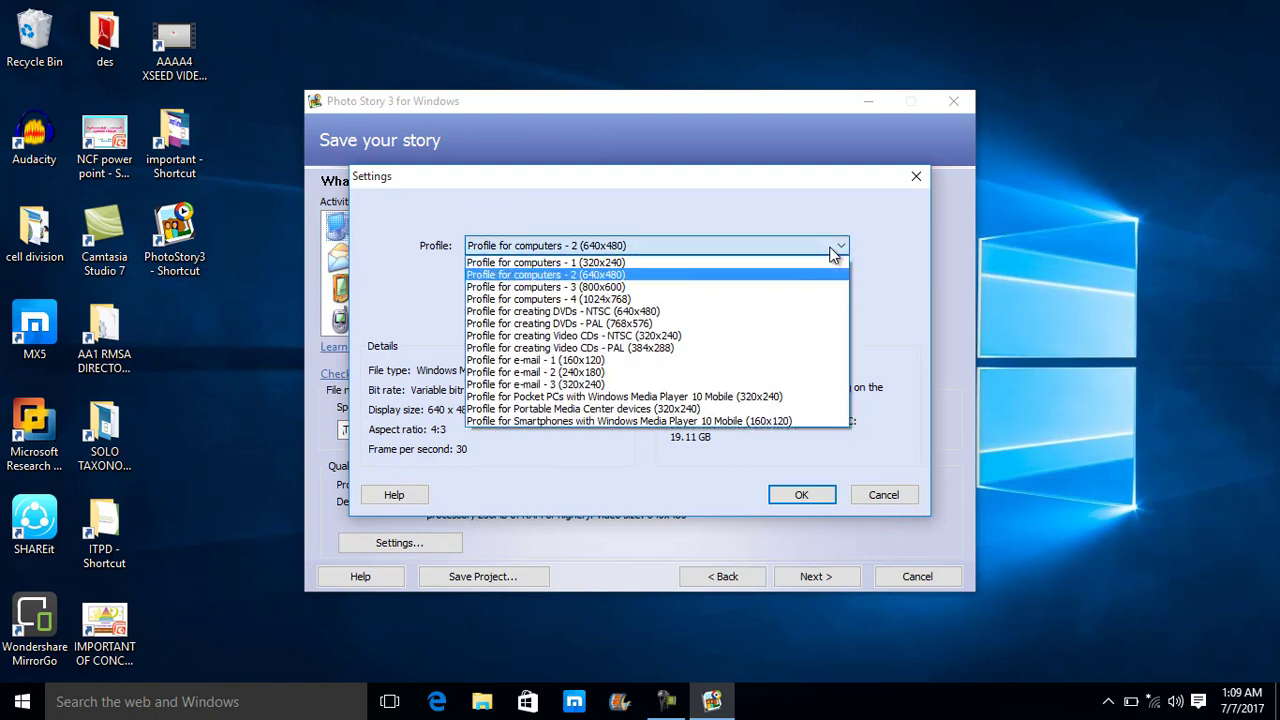
left_click(620, 290)
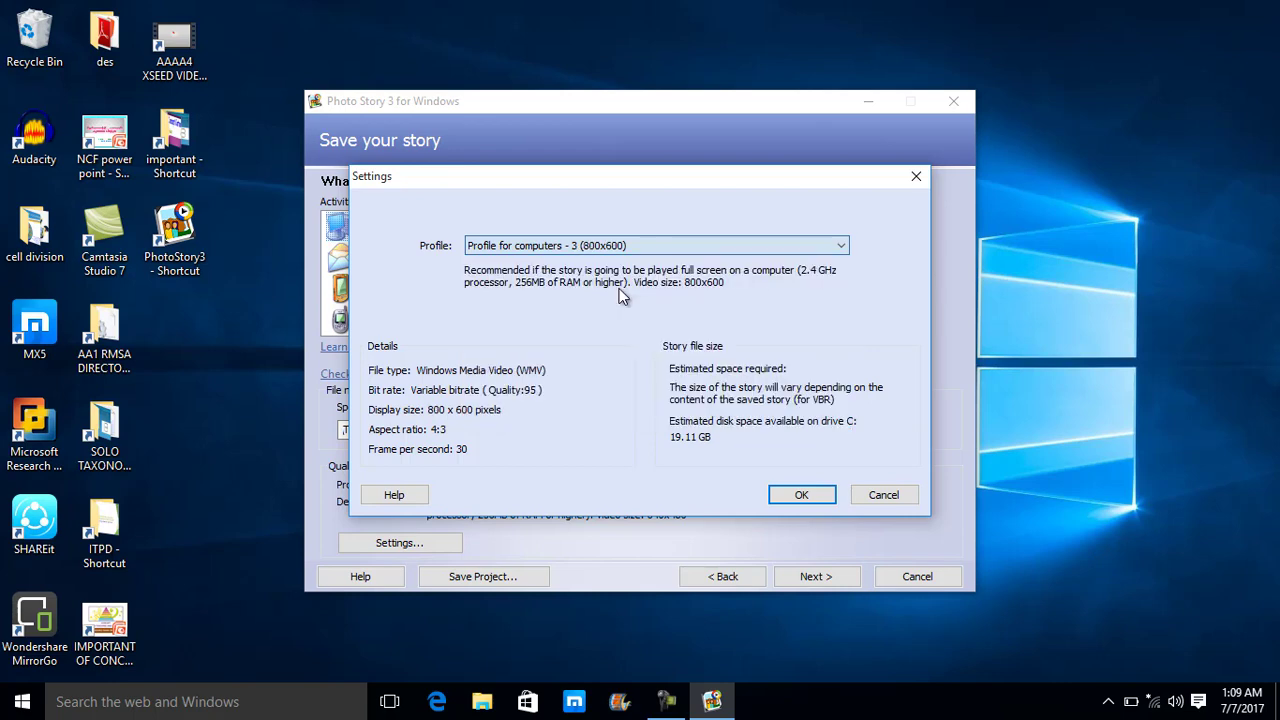
left_click(802, 495)
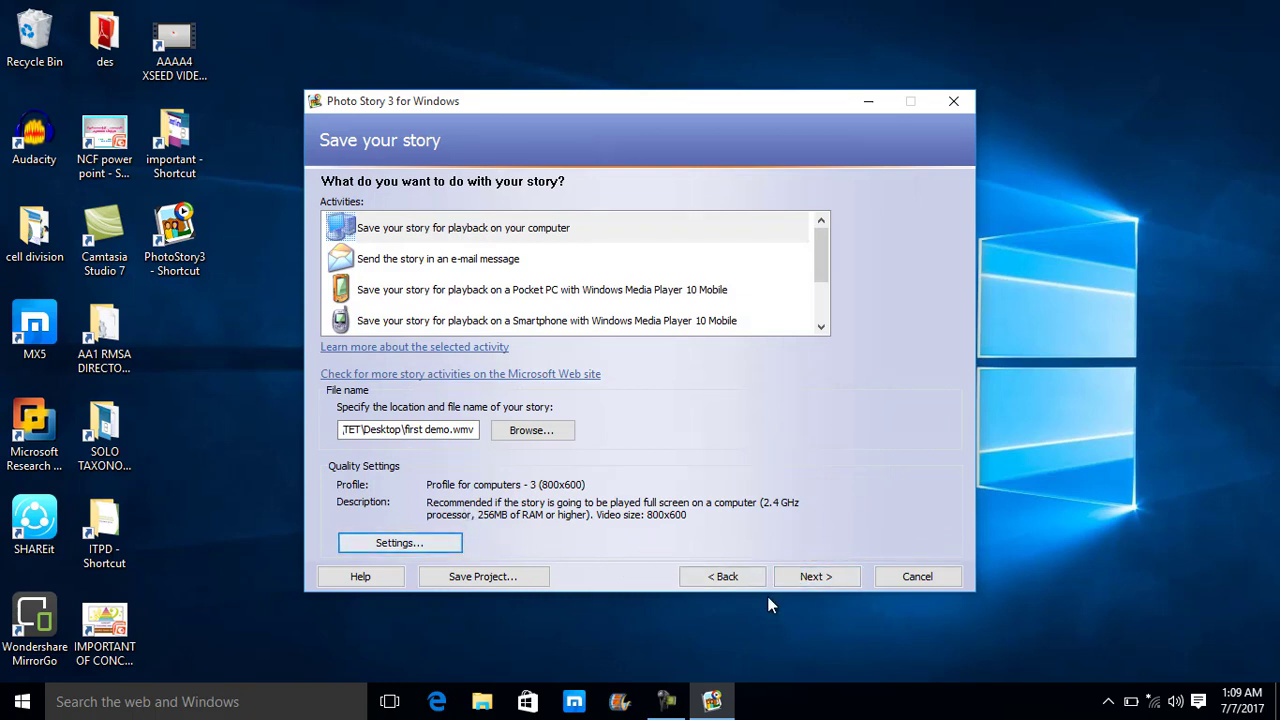
left_click(815, 577)
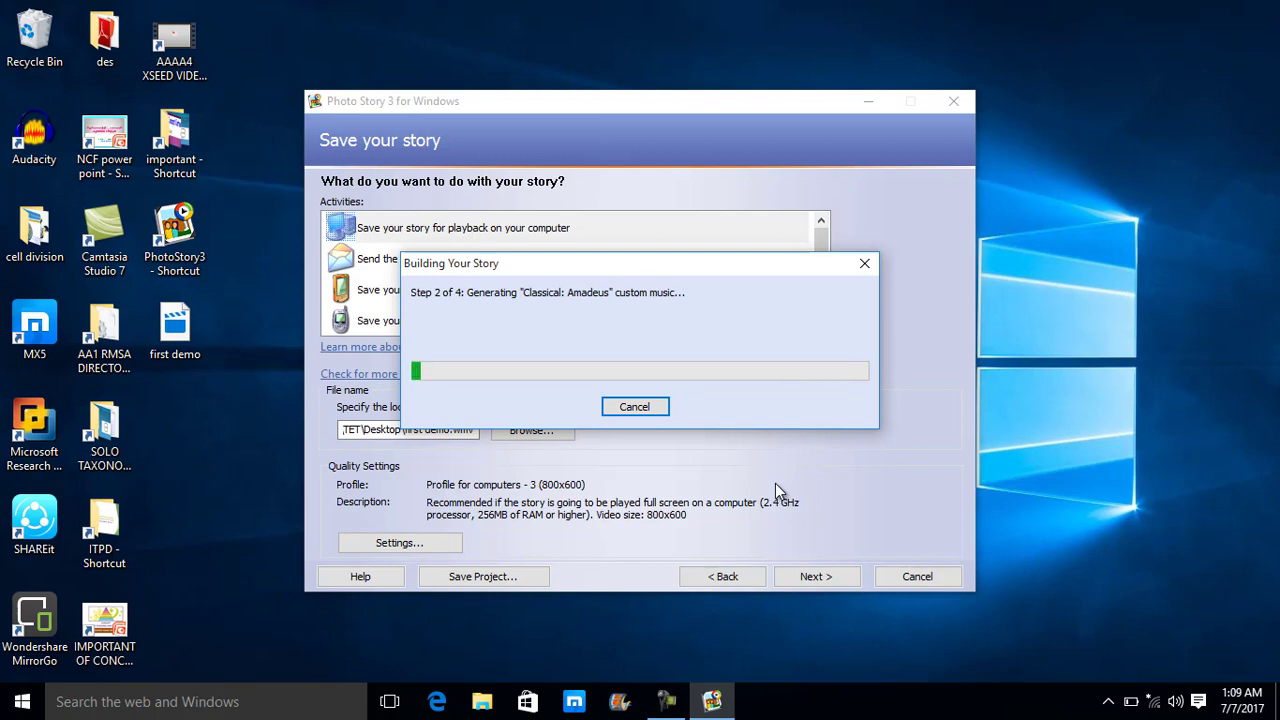
left_click(666, 701)
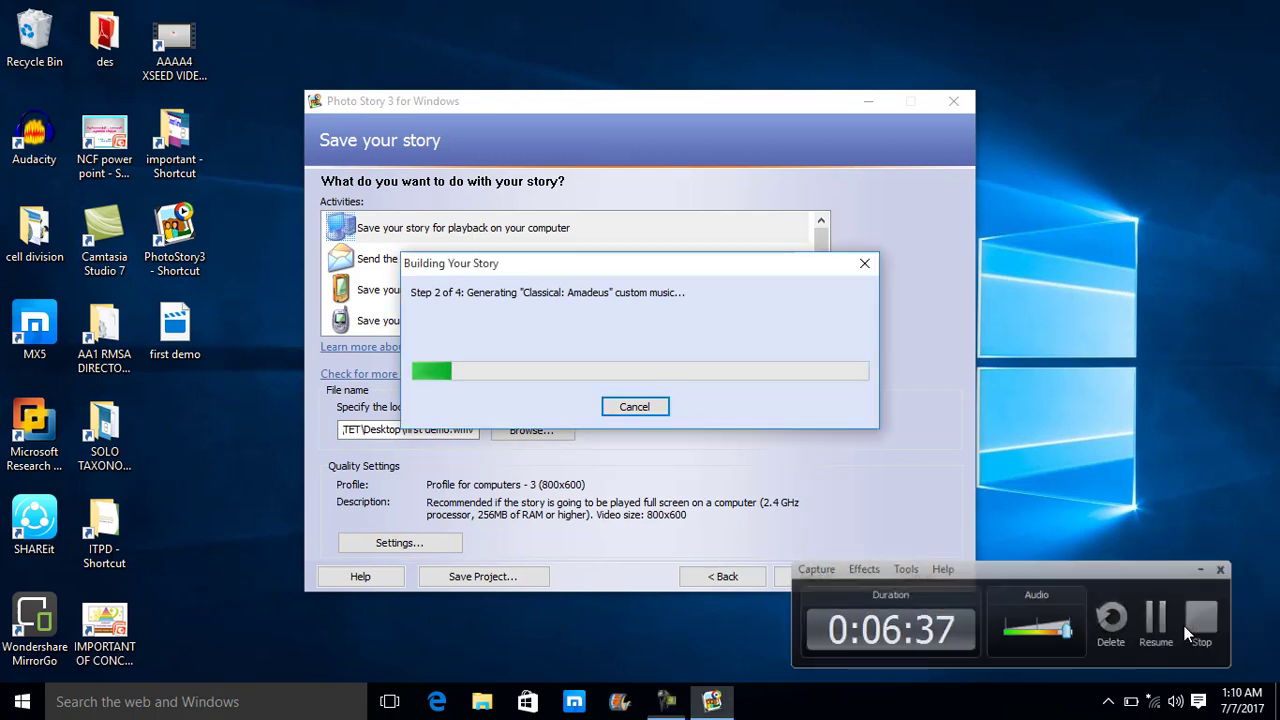
left_click(1187, 630)
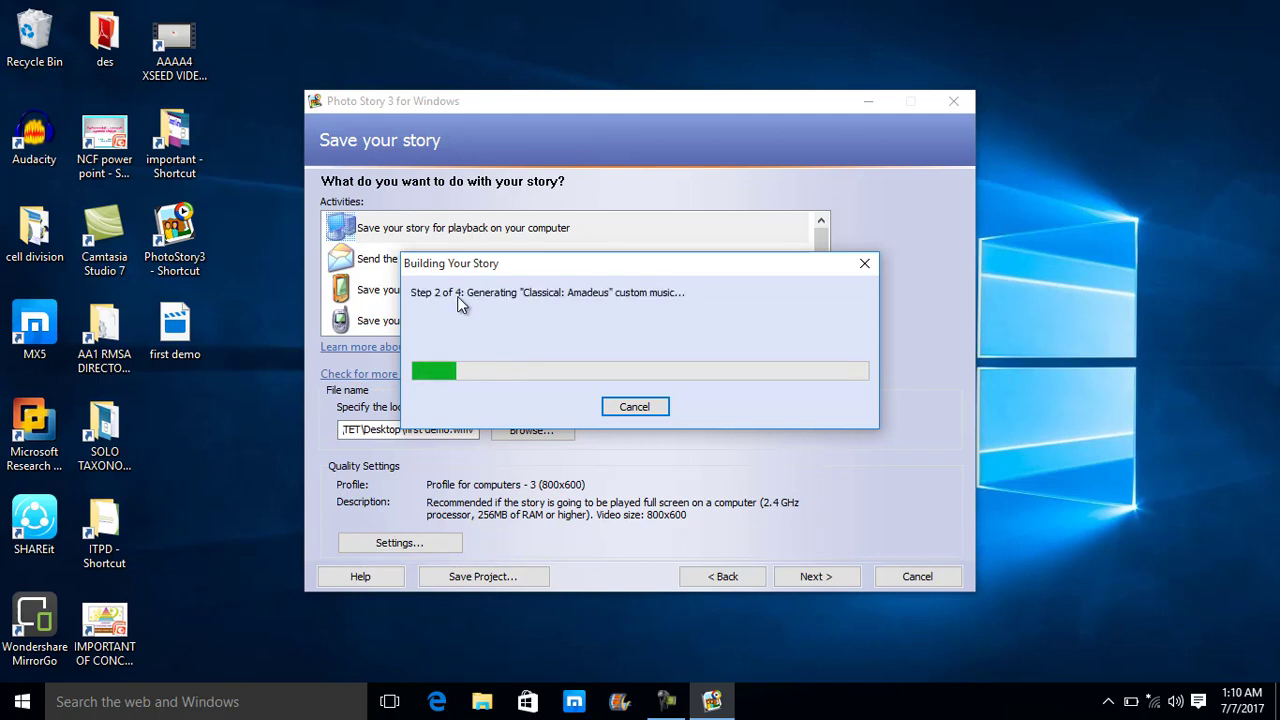
left_click(666, 701)
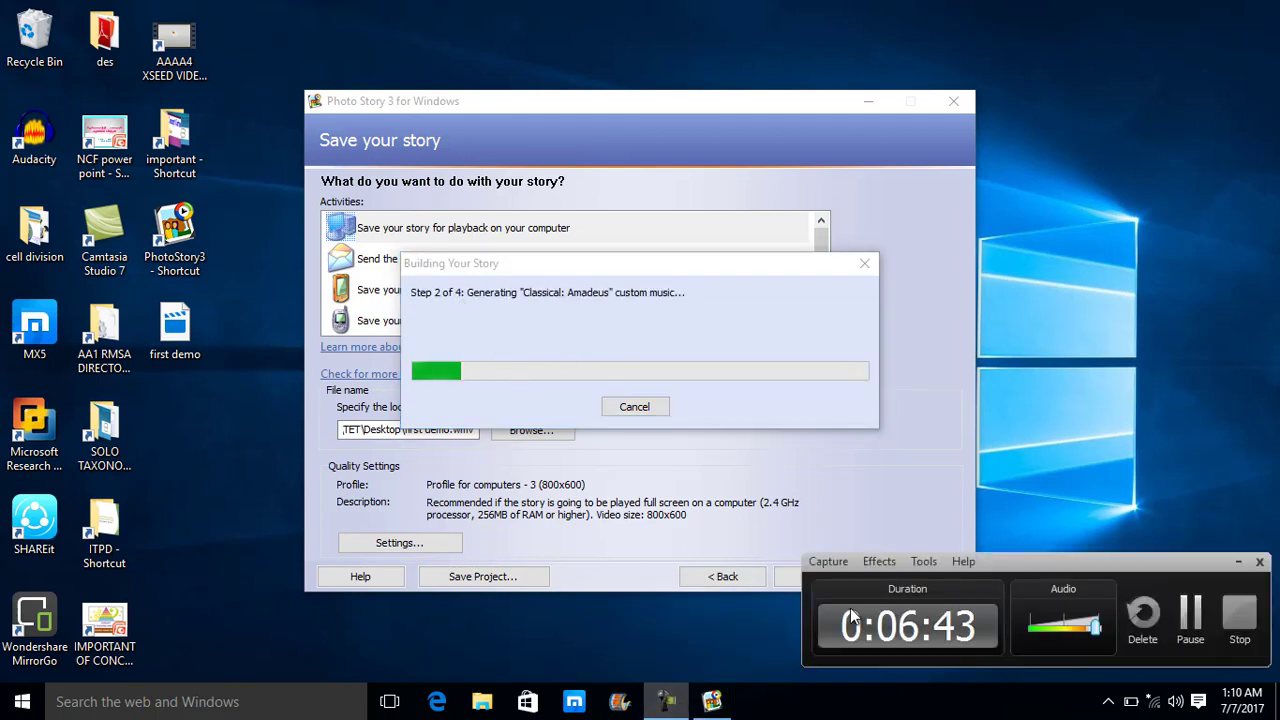
left_click(1195, 618)
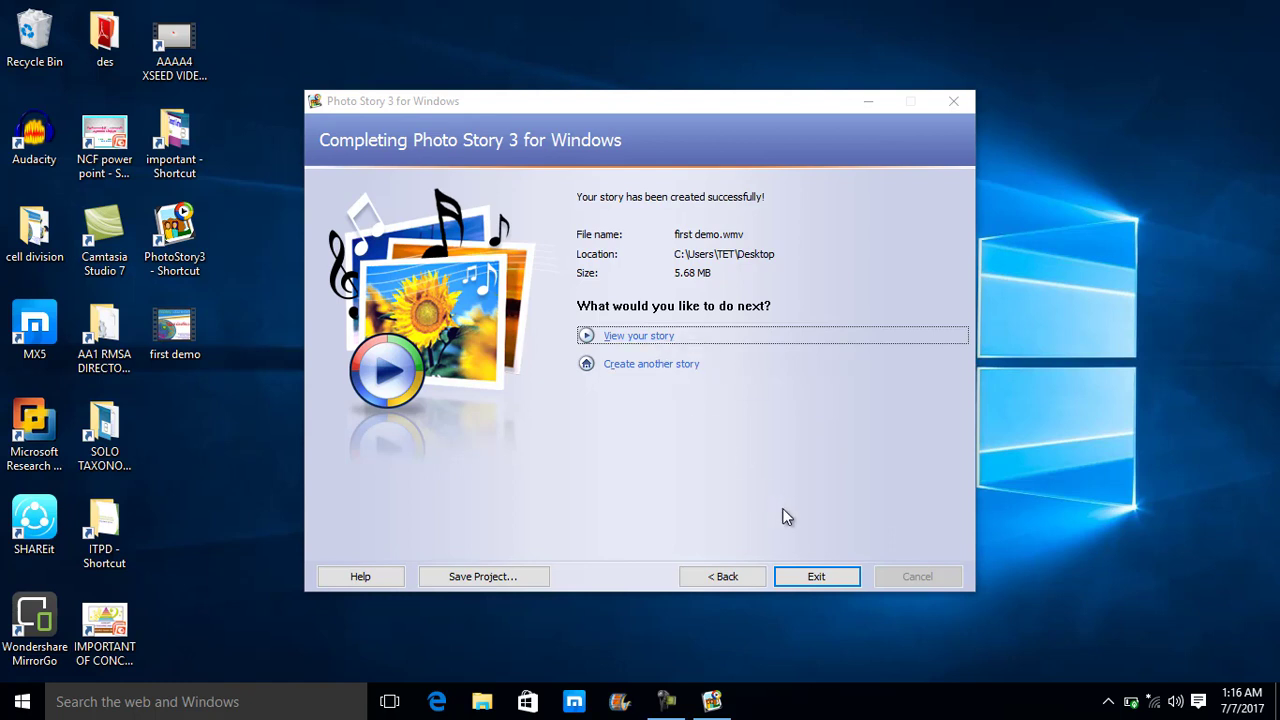
Open the finished "first demo" story for viewing
left_click(654, 343)
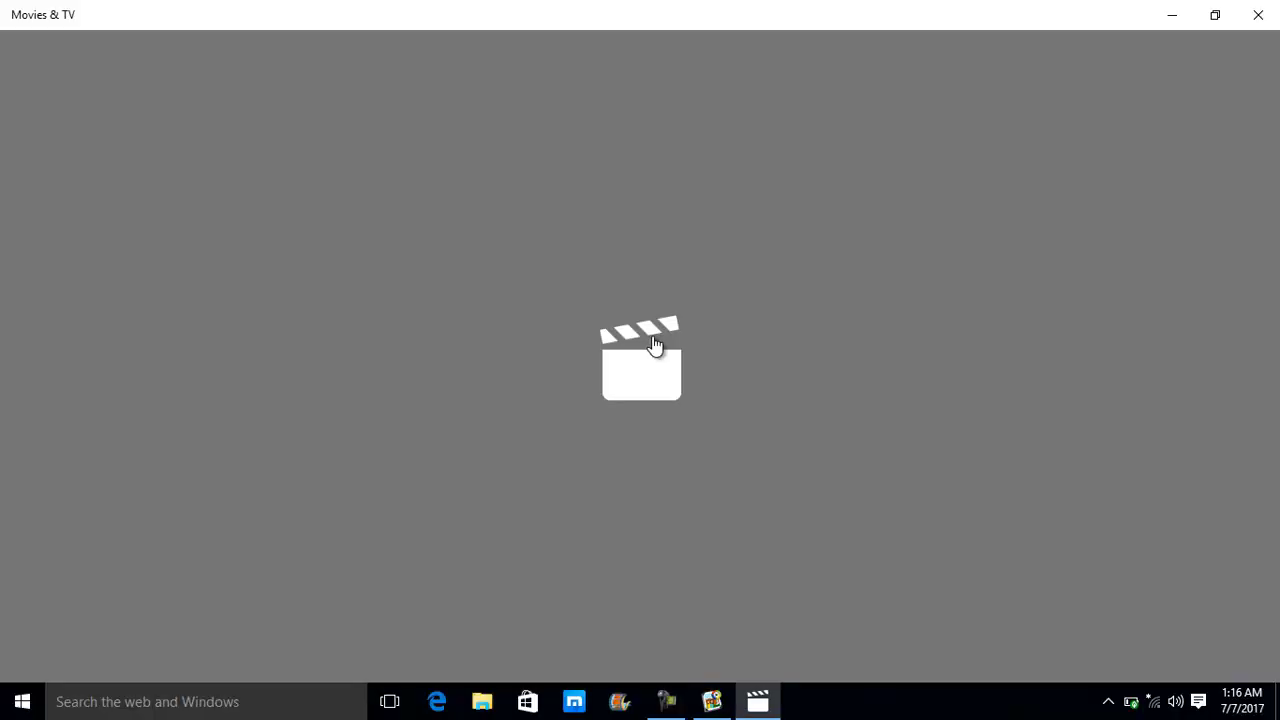